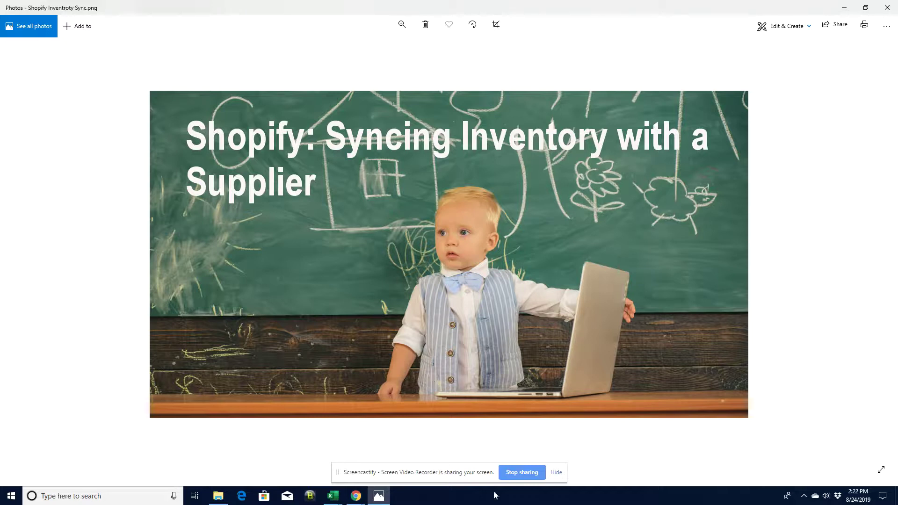
# Browse the Just Green Beans Mugs collection, then open a fresh browser tab.
pyautogui.moveTo(358, 501)
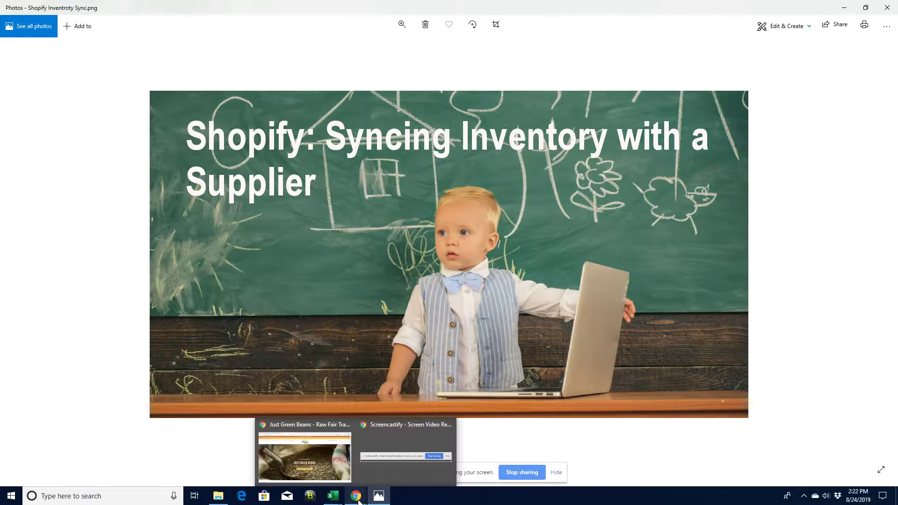
pyautogui.click(310, 428)
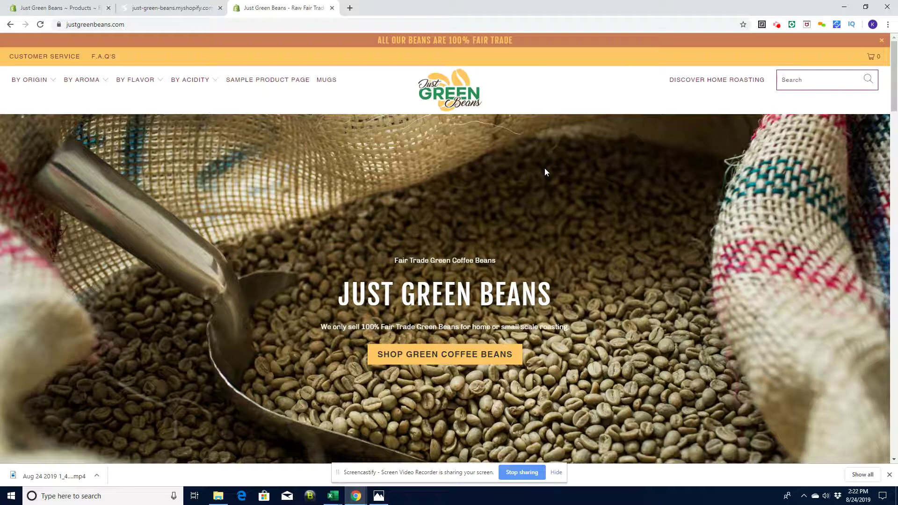
pyautogui.click(327, 81)
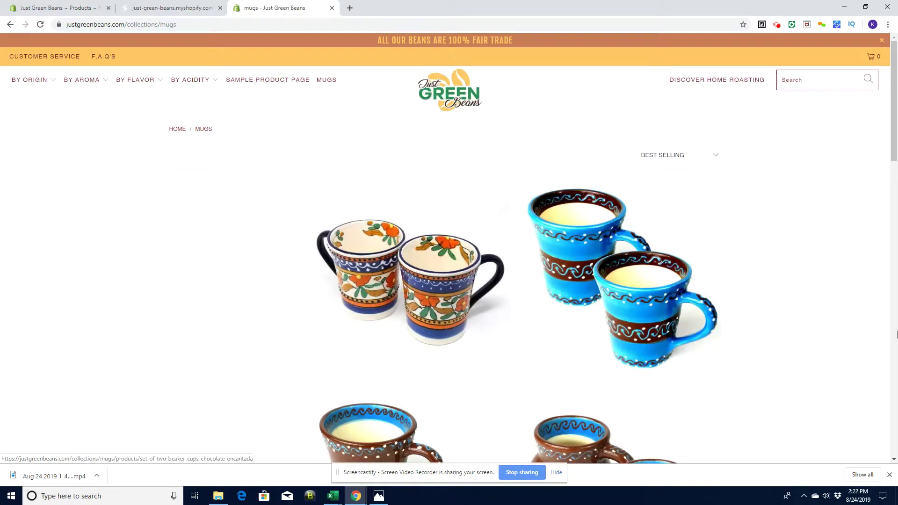
pyautogui.click(895, 147)
pyautogui.moveTo(895, 146)
pyautogui.mouseDown()
pyautogui.moveTo(886, 411)
pyautogui.moveTo(897, 133)
pyautogui.mouseUp()
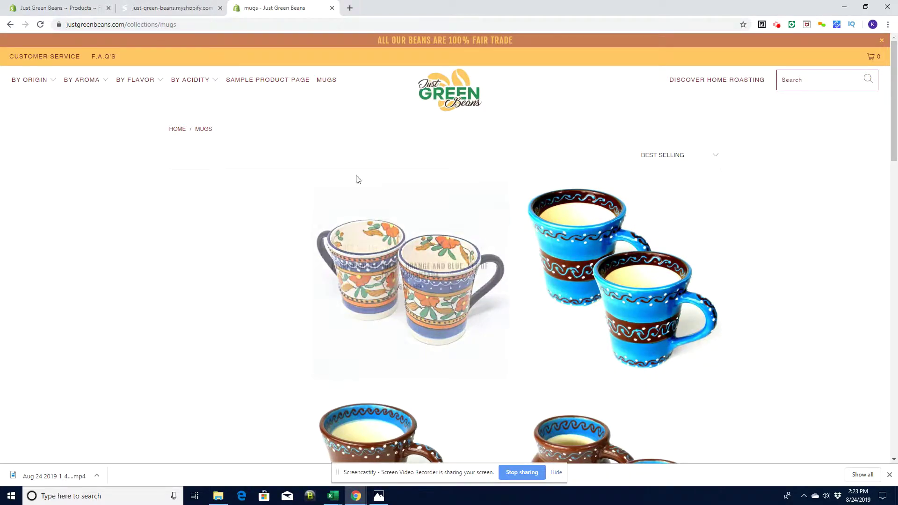
pyautogui.click(350, 8)
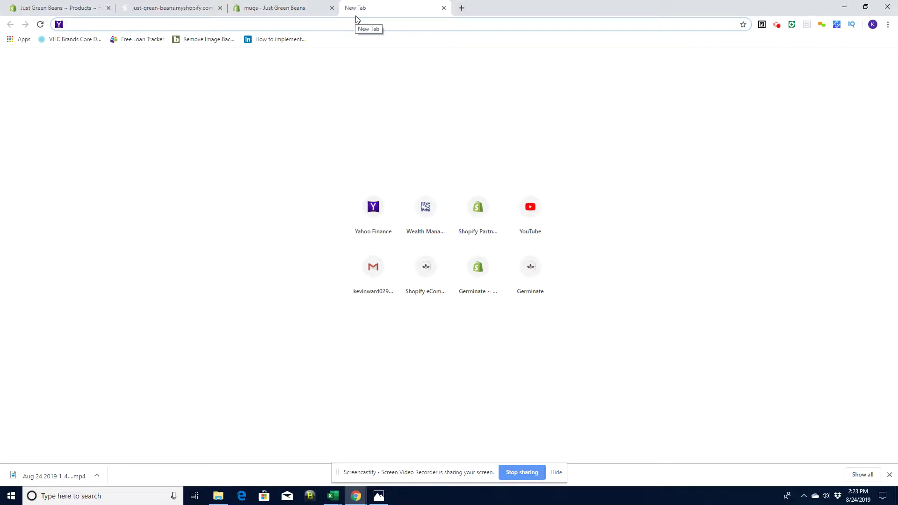
# Go to dropshippingbyglobalcrafts.com and sign in to the supplier account.
pyautogui.write('dropshippingbyglobalcrafts.com')
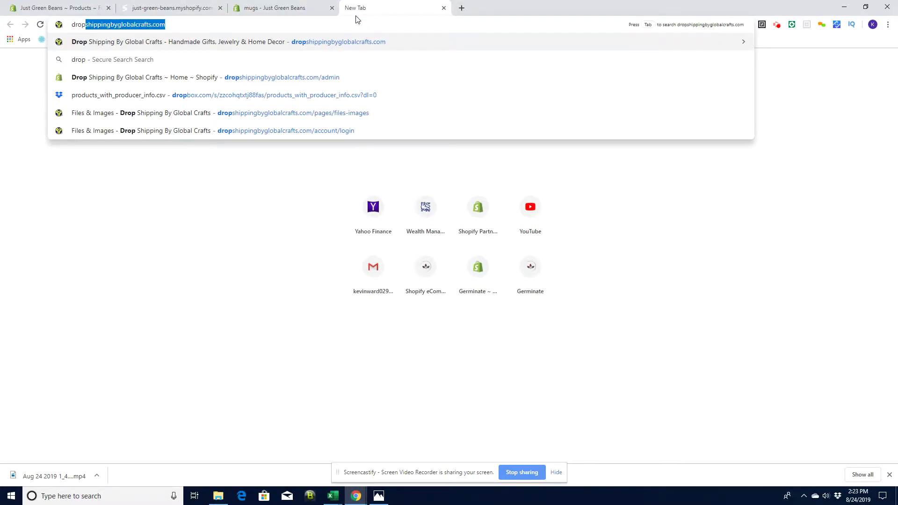
pyautogui.press('Return')
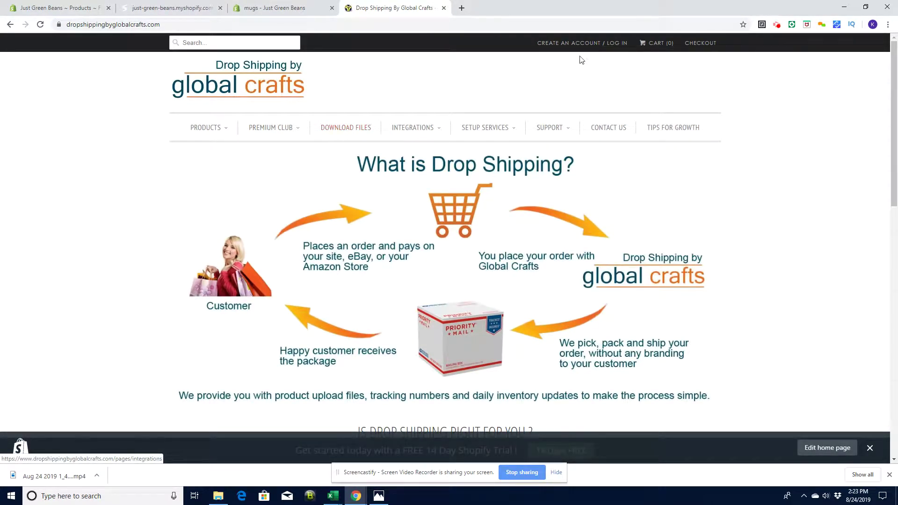
pyautogui.click(580, 43)
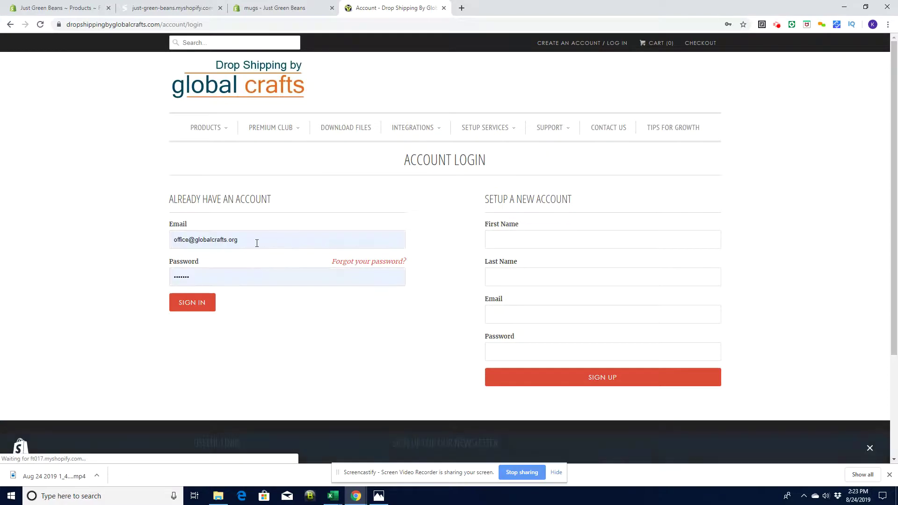
pyautogui.click(192, 304)
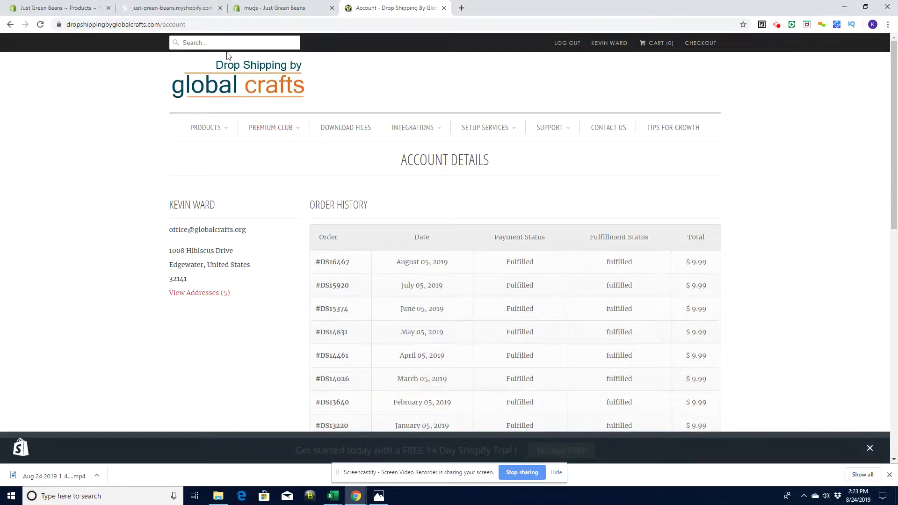
# Search for mugs and open the Flared Coffee Cups - Orange and Blue product.
pyautogui.click(224, 42)
pyautogui.write('m')
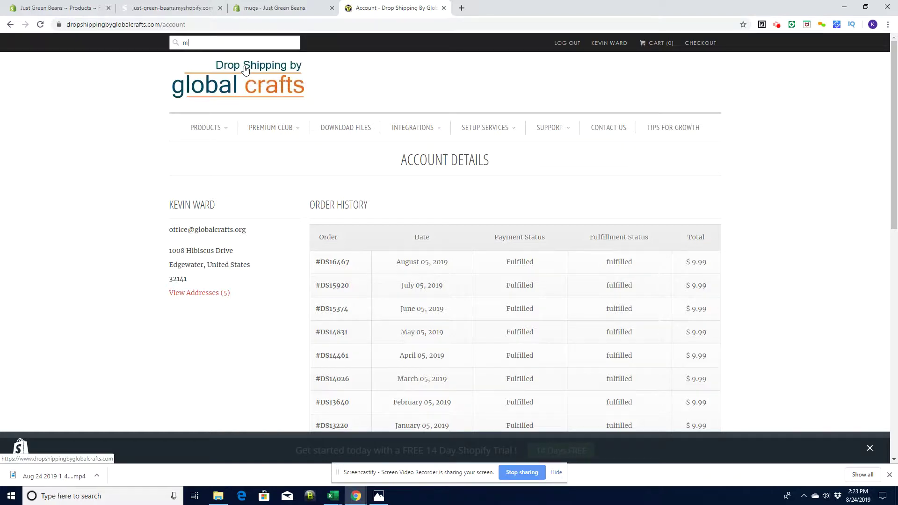
pyautogui.write('iug')
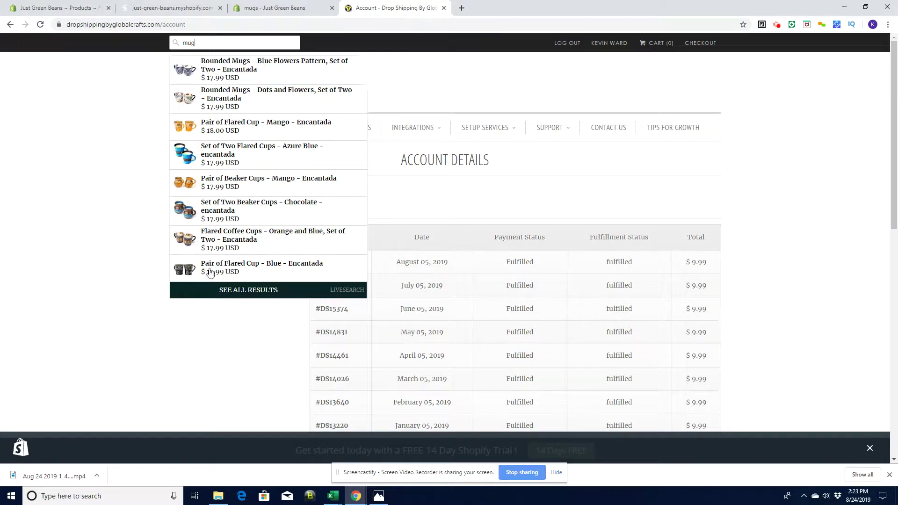
pyautogui.click(253, 240)
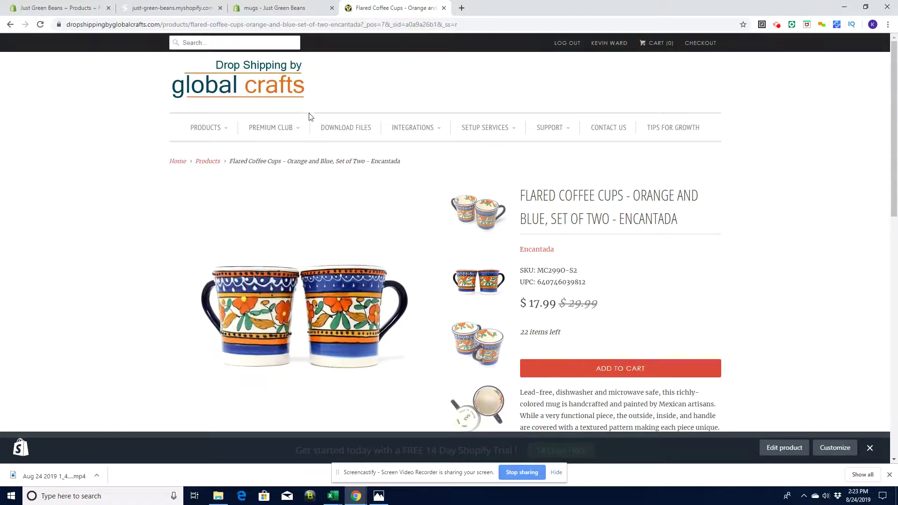
# Open the Download Files page and scroll down to the Inventory Data notes and back.
pyautogui.click(357, 127)
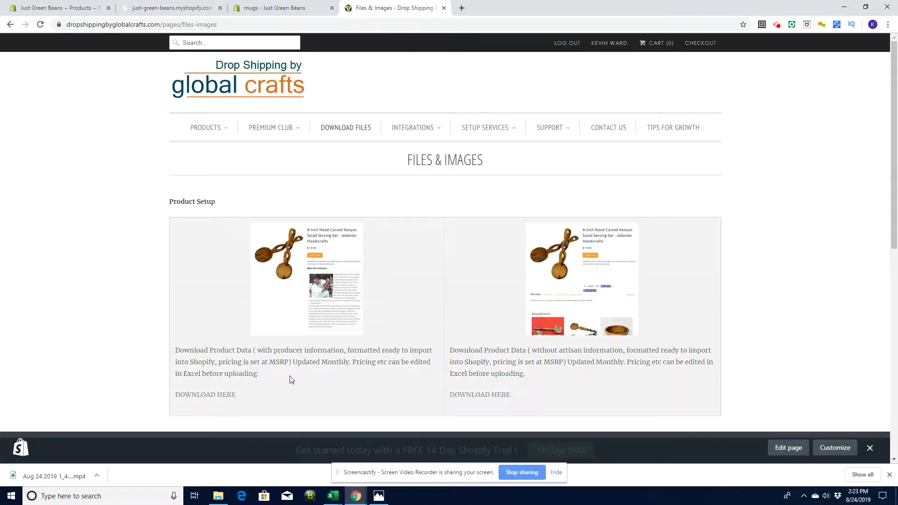
pyautogui.moveTo(894, 185); pyautogui.dragTo(846, 315)
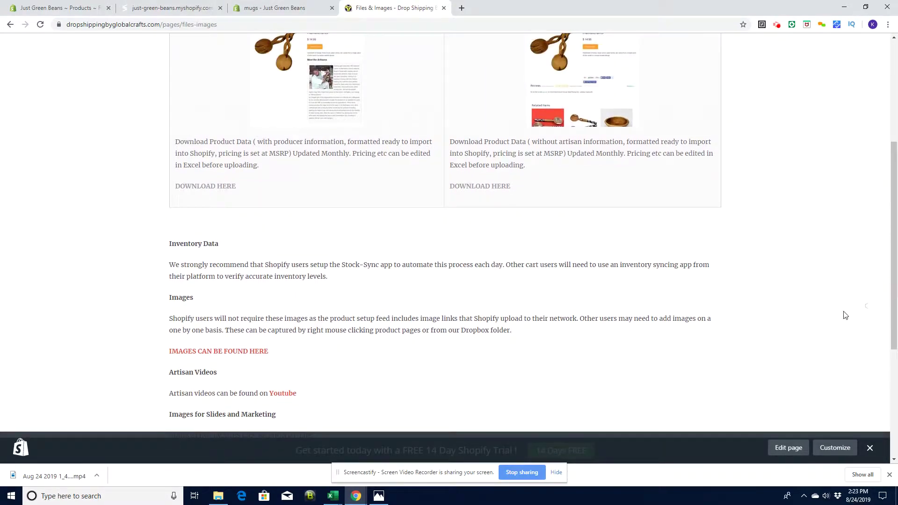
pyautogui.scroll(5, 892, 285)
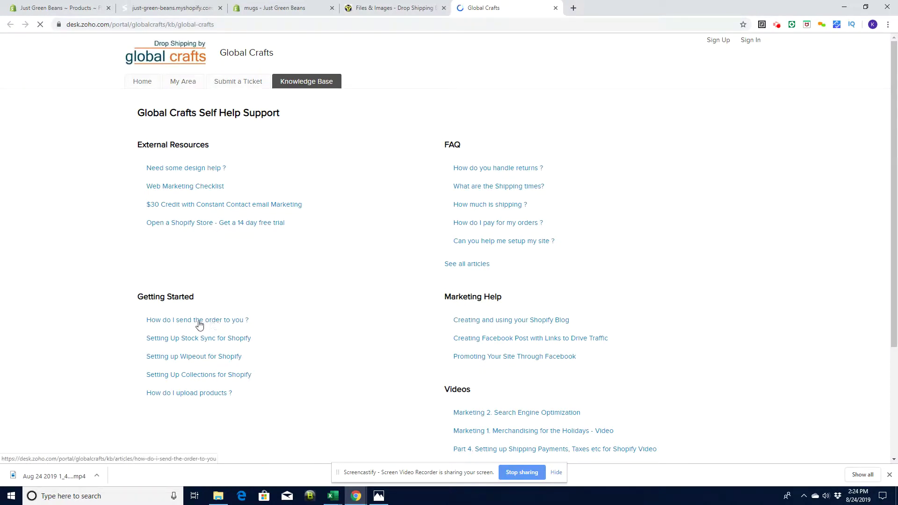
# Copy the download URL from the 'Setting Up Stock Sync for Shopify' article.
pyautogui.click(181, 343)
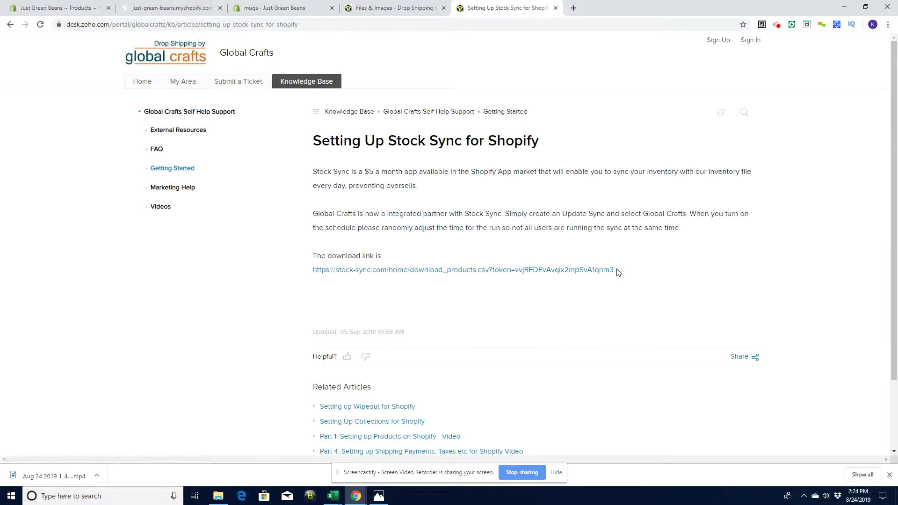
pyautogui.moveTo(620, 270); pyautogui.dragTo(313, 173)
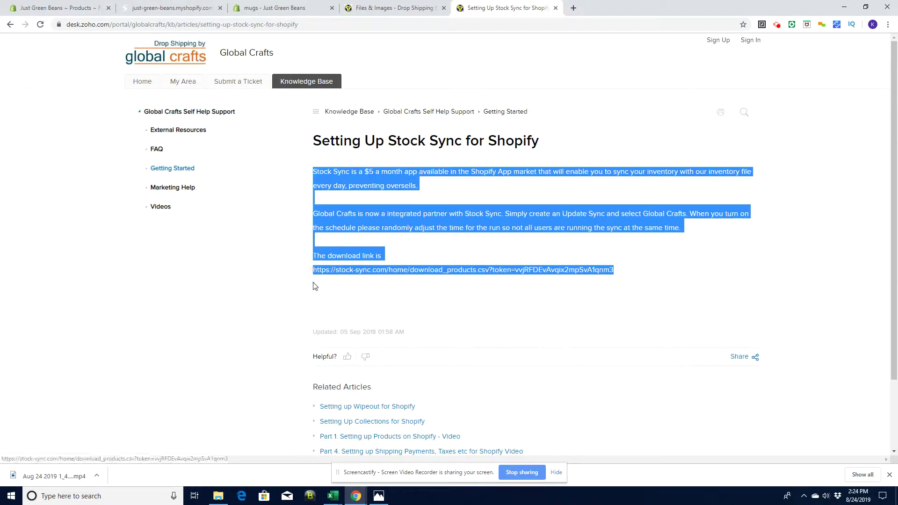
pyautogui.click(313, 287)
pyautogui.moveTo(619, 270); pyautogui.dragTo(314, 272)
pyautogui.rightClick(317, 272)
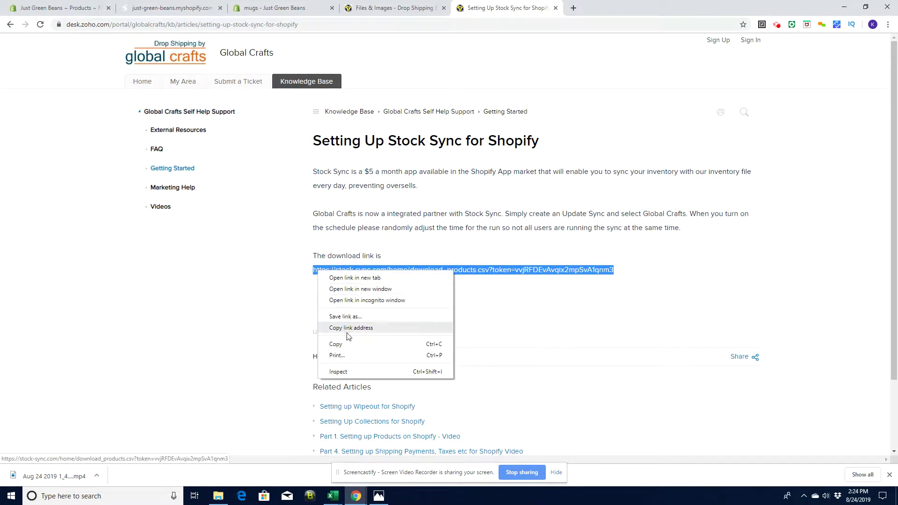
pyautogui.click(337, 345)
# Load the copied URL in a new tab to download the product-list CSV.
pyautogui.click(574, 8)
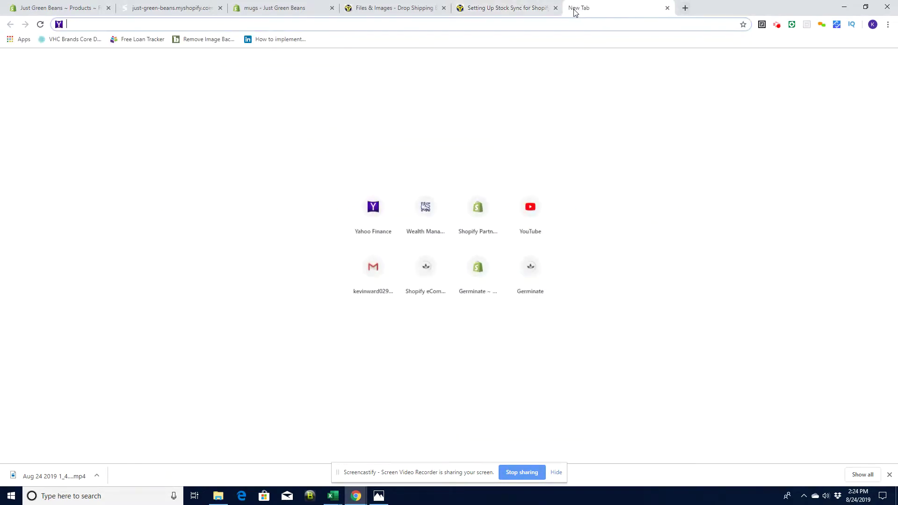
pyautogui.hotkey('ctrl', 'v')
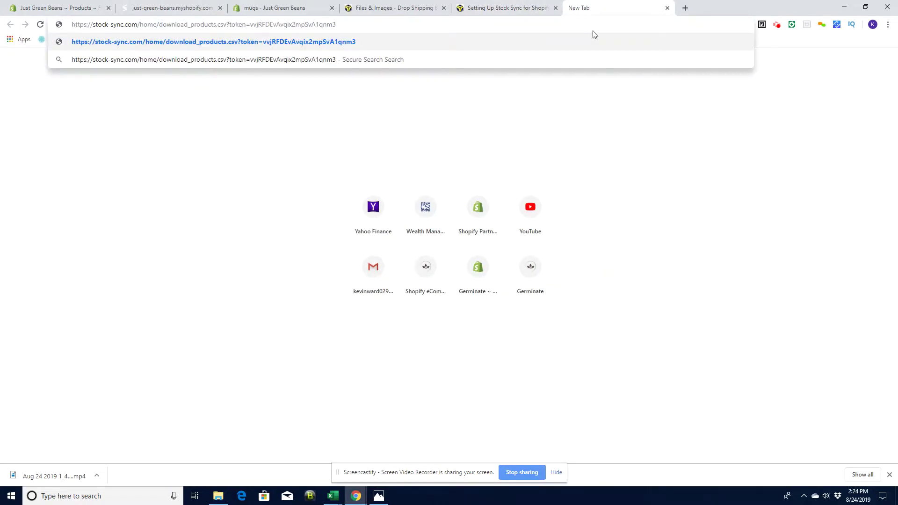
pyautogui.press('Return')
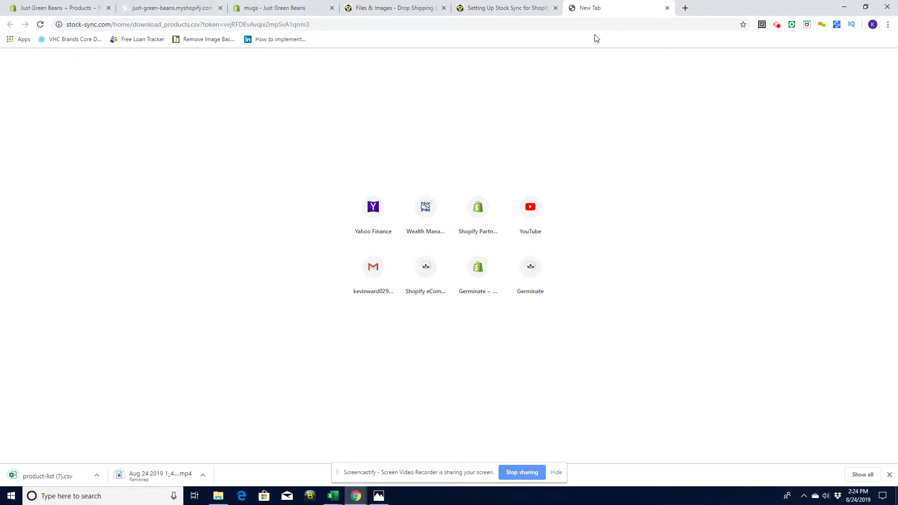
pyautogui.click(96, 476)
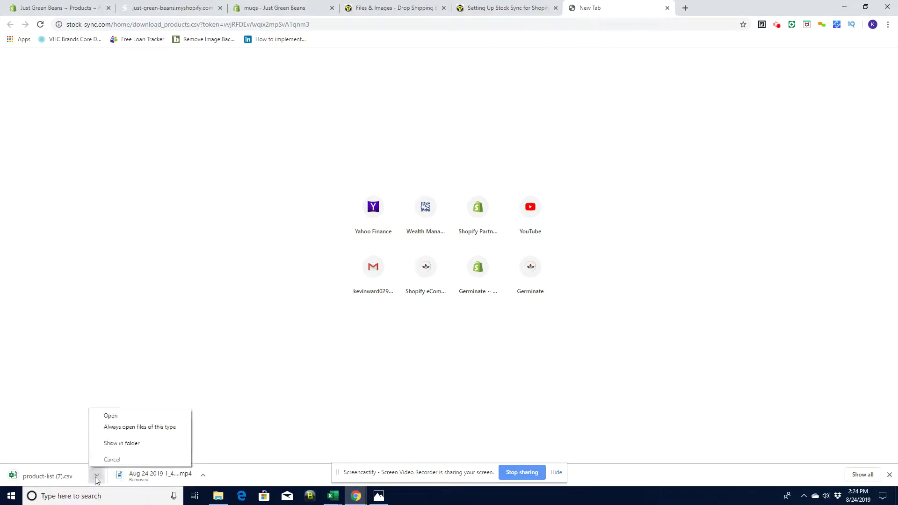
# Open product-list (7).csv in Excel, widen columns A and D, then close without saving.
pyautogui.click(112, 416)
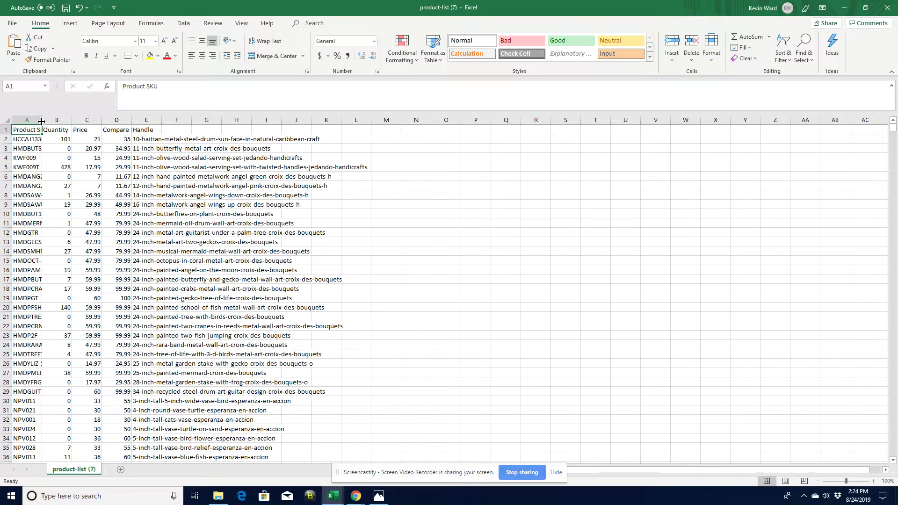
pyautogui.moveTo(42, 120); pyautogui.dragTo(83, 119)
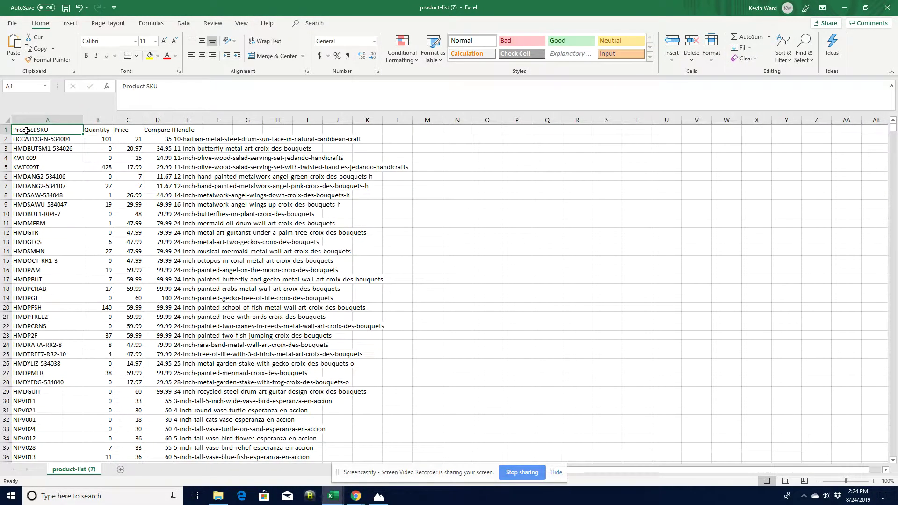
pyautogui.click(94, 130)
pyautogui.click(126, 130)
pyautogui.click(156, 130)
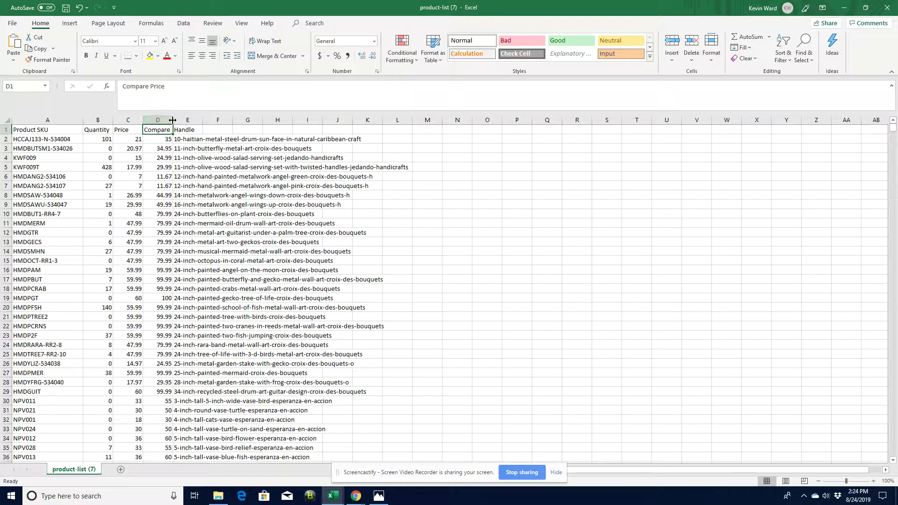
pyautogui.moveTo(173, 120); pyautogui.dragTo(192, 120)
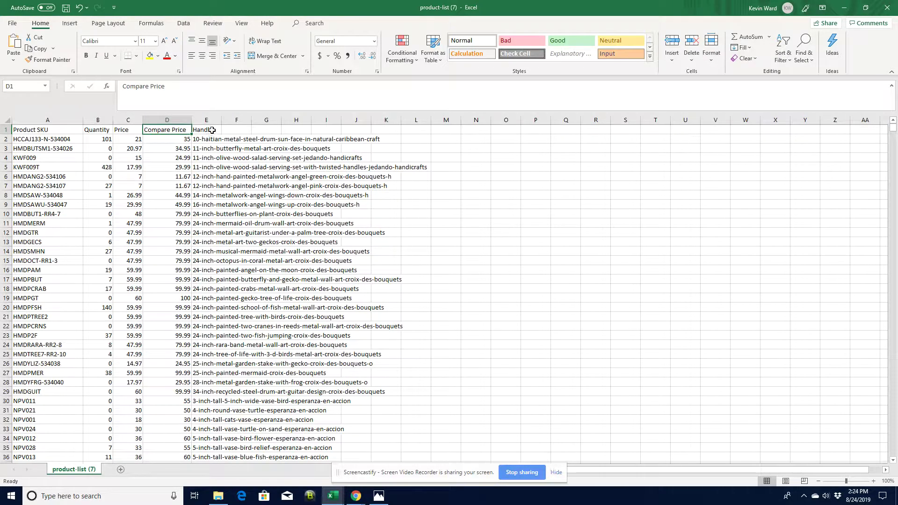
pyautogui.click(212, 130)
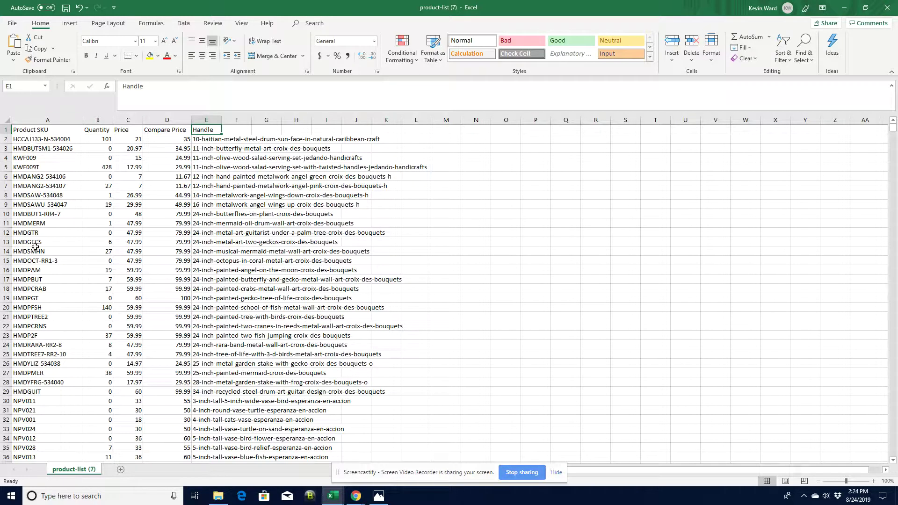
pyautogui.click(887, 8)
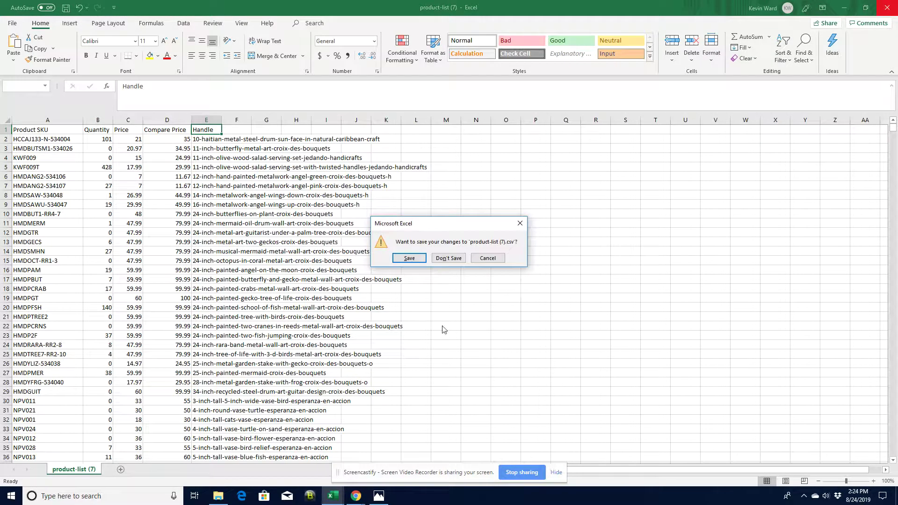
pyautogui.click(447, 260)
# Minimize Excel, glance at the Stock Sync setup article, then return to Shopify admin.
pyautogui.click(845, 7)
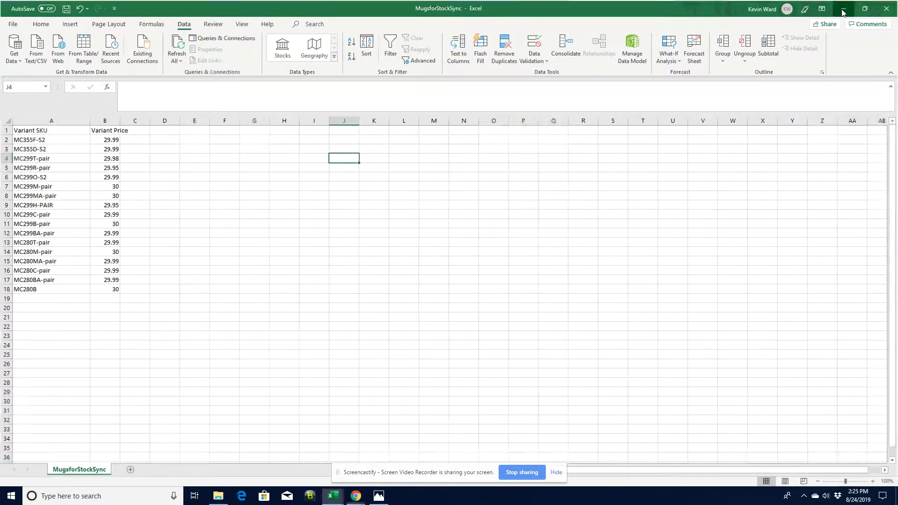
pyautogui.click(519, 8)
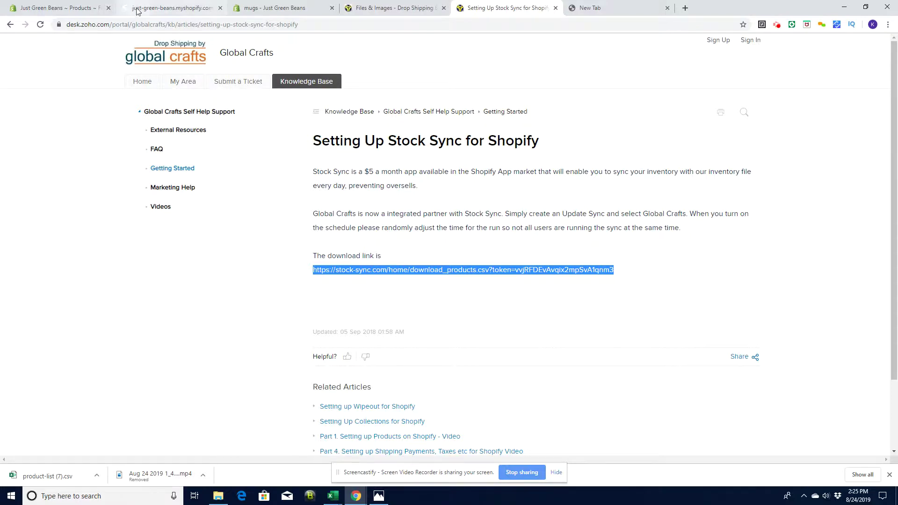
pyautogui.click(68, 11)
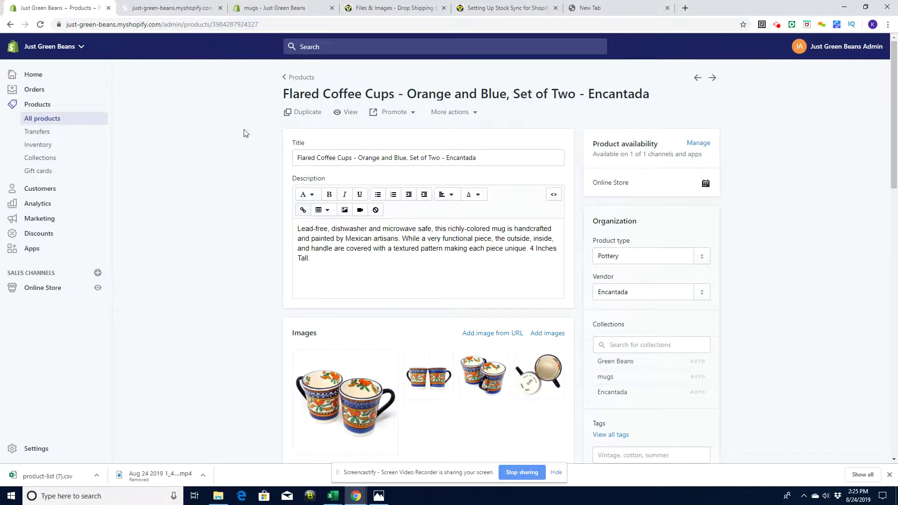
# Check the SKU MC280BA-pair and inventory of Pair of Beaker Cup - Blue - Encantada.
pyautogui.click(39, 106)
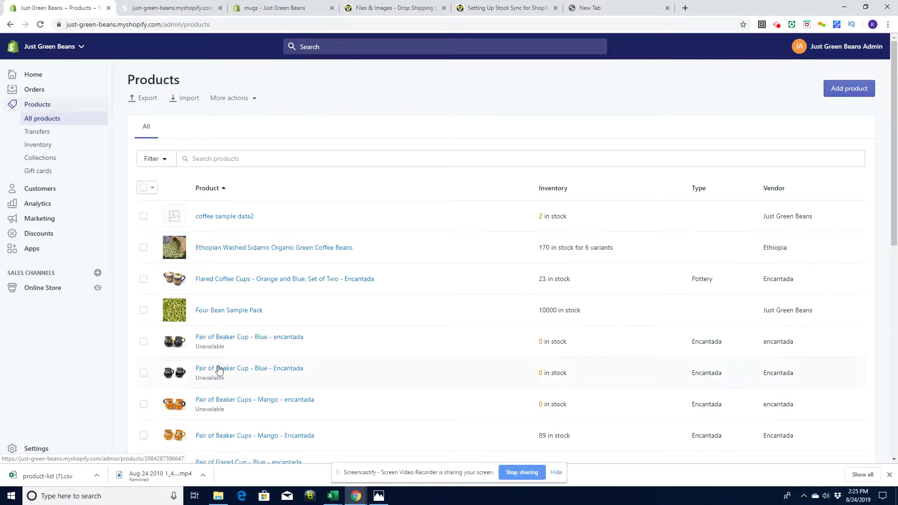
pyautogui.click(218, 369)
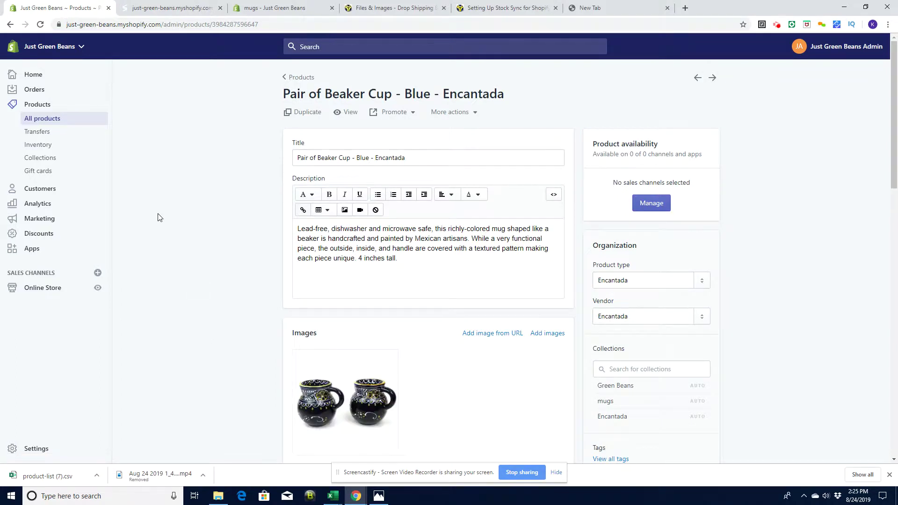
pyautogui.moveTo(895, 154); pyautogui.dragTo(895, 309)
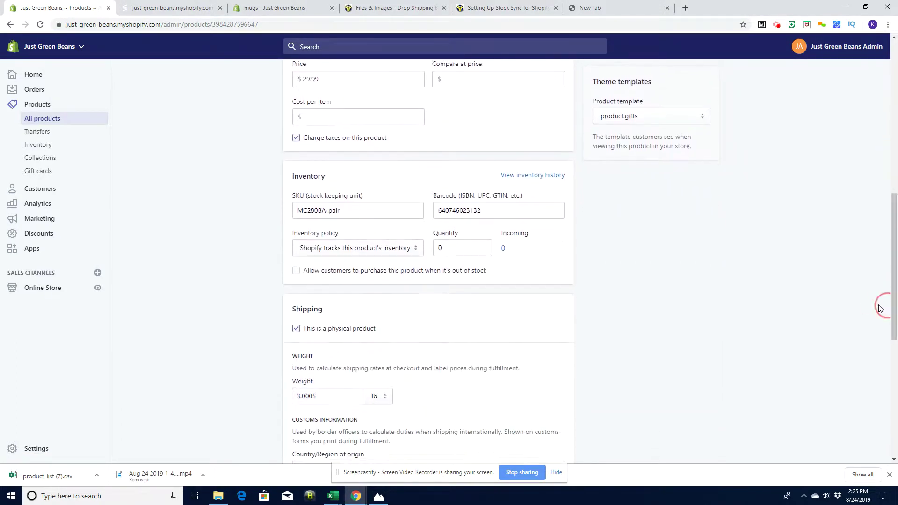
pyautogui.moveTo(346, 218); pyautogui.dragTo(267, 204)
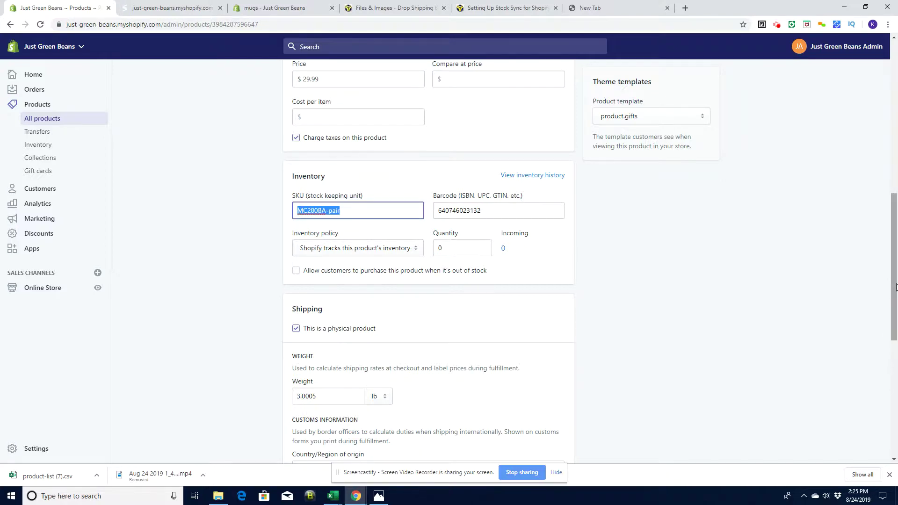
pyautogui.moveTo(896, 287); pyautogui.dragTo(896, 122)
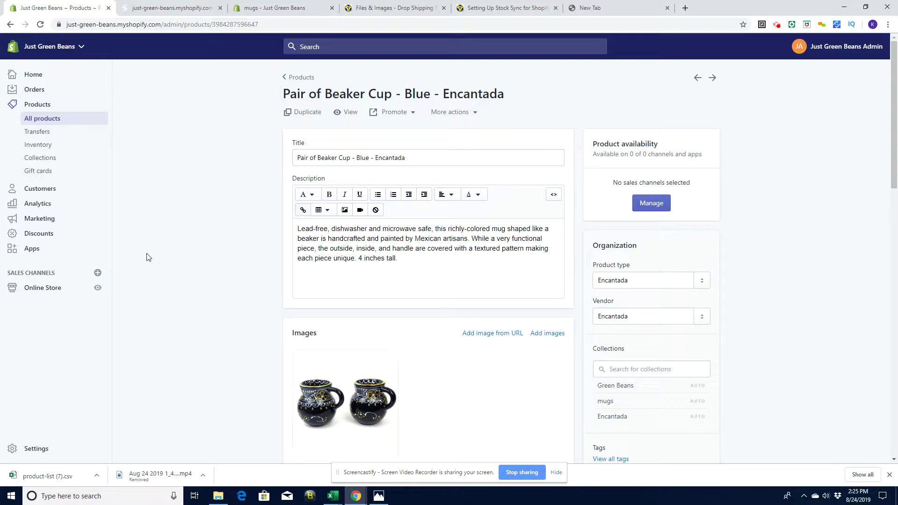
pyautogui.click(31, 250)
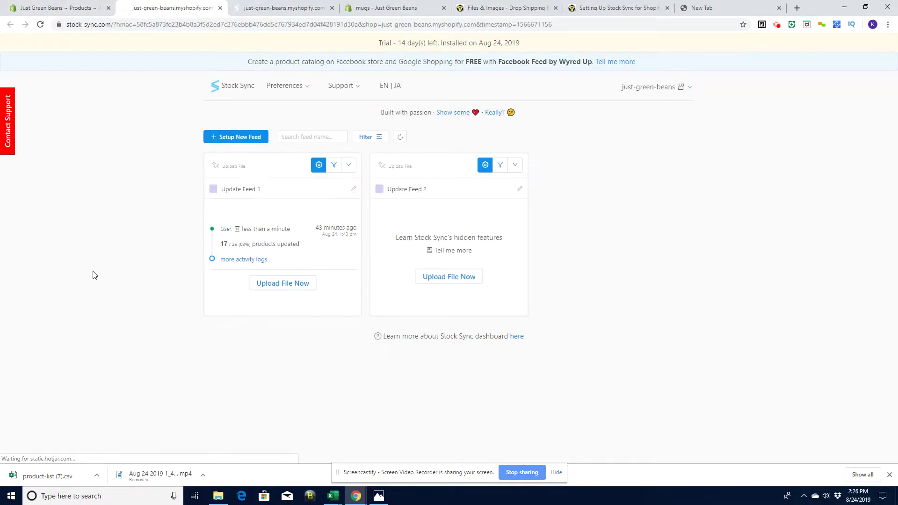
# Delete Update Feed 1 in Stock Sync.
pyautogui.click(350, 168)
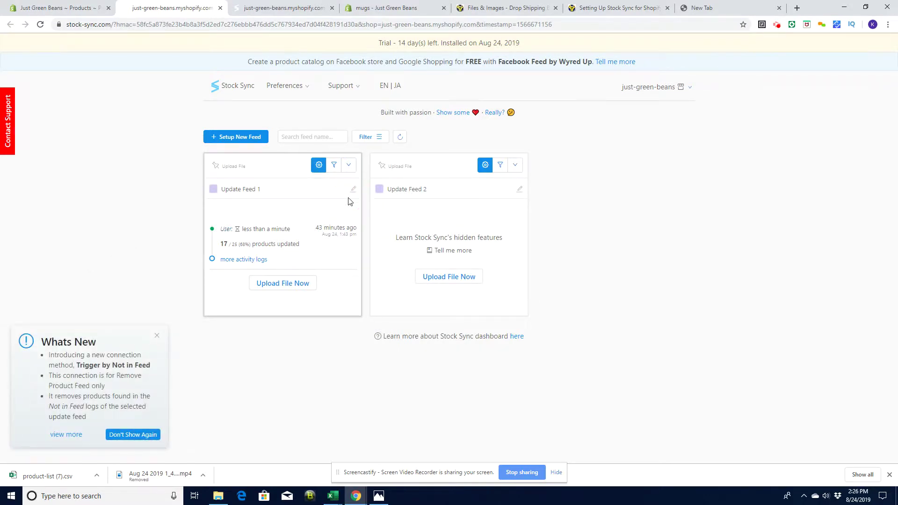
pyautogui.moveTo(349, 172)
pyautogui.click(349, 201)
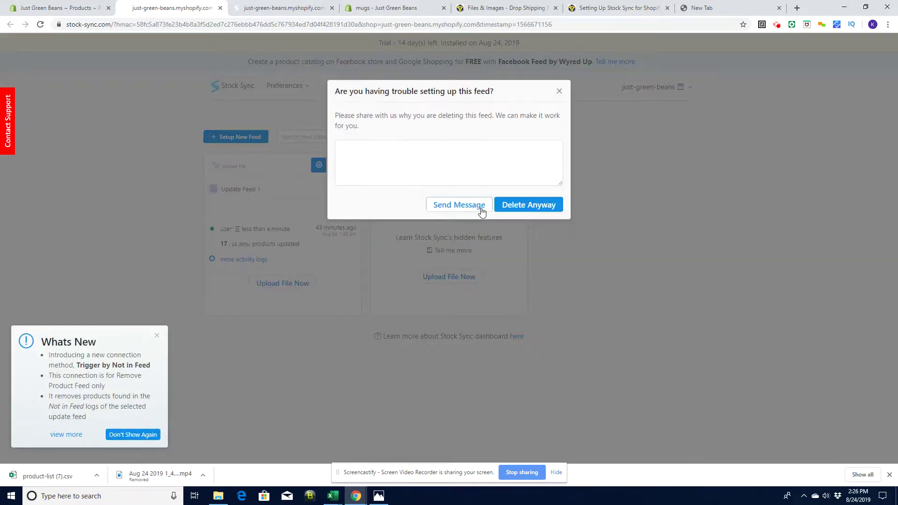
pyautogui.click(531, 205)
# Delete Update Feed 2, view the billing details, and start setting up a new feed.
pyautogui.click(348, 164)
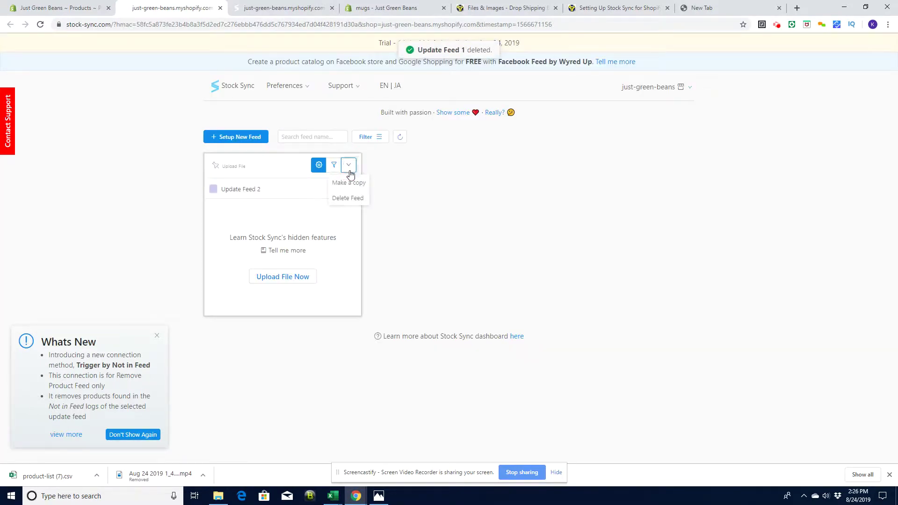
pyautogui.click(348, 199)
pyautogui.click(545, 213)
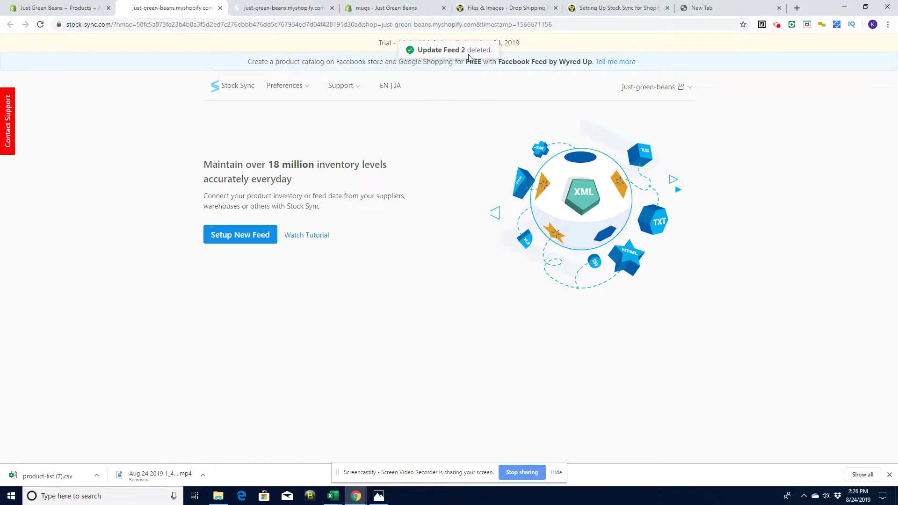
pyautogui.click(692, 88)
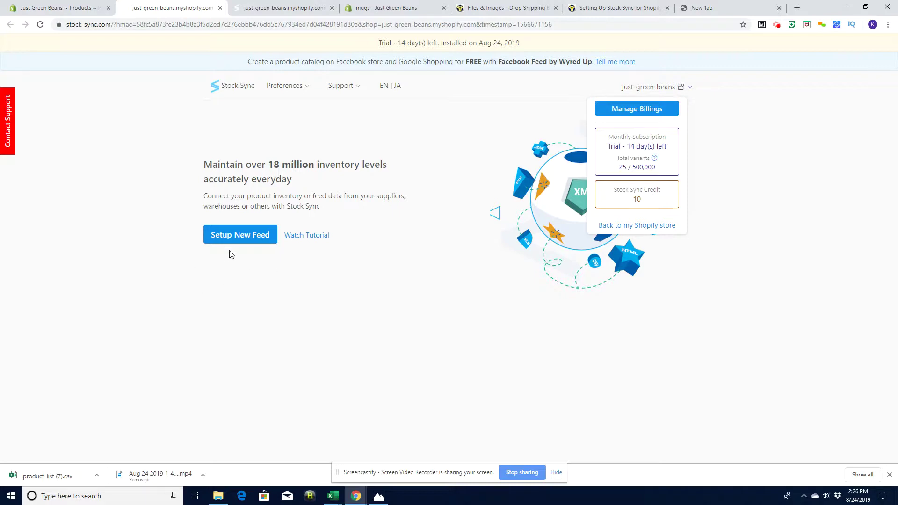
pyautogui.click(235, 237)
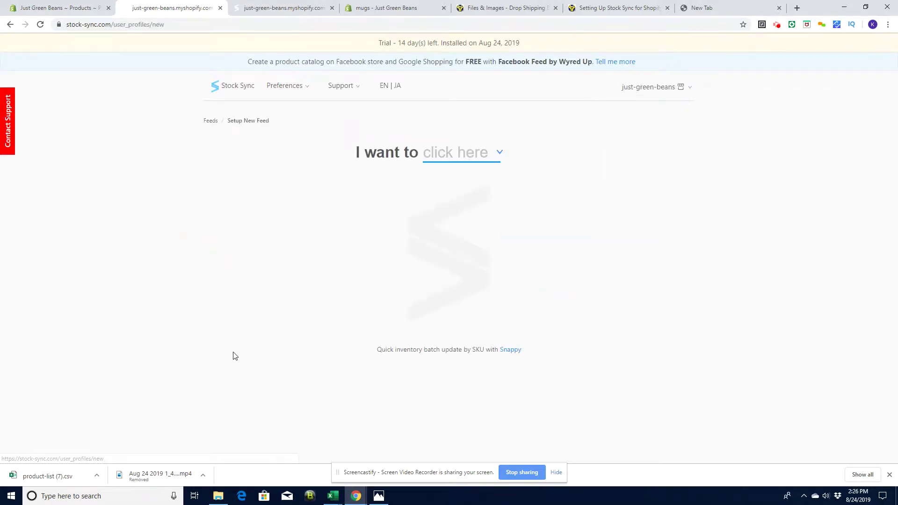
# Choose 'update products' as the feed purpose and start a new feed instead of a template.
pyautogui.click(499, 153)
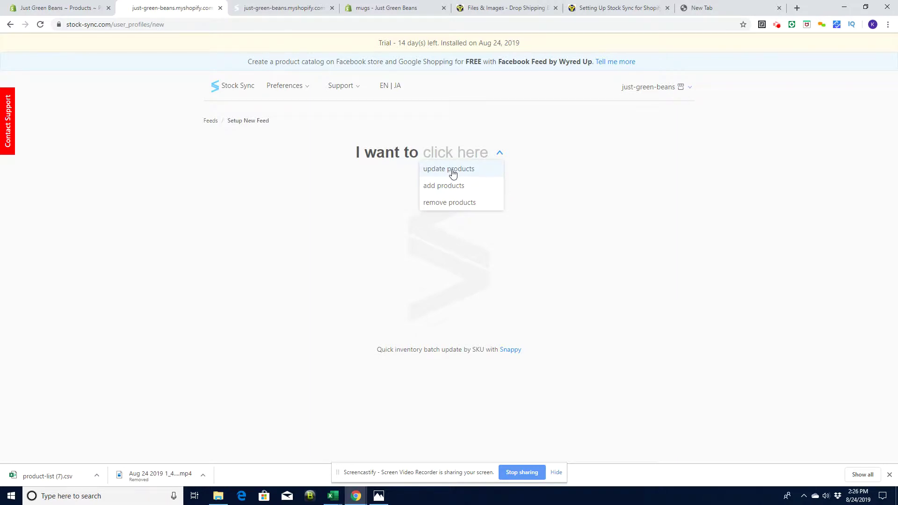
pyautogui.click(453, 172)
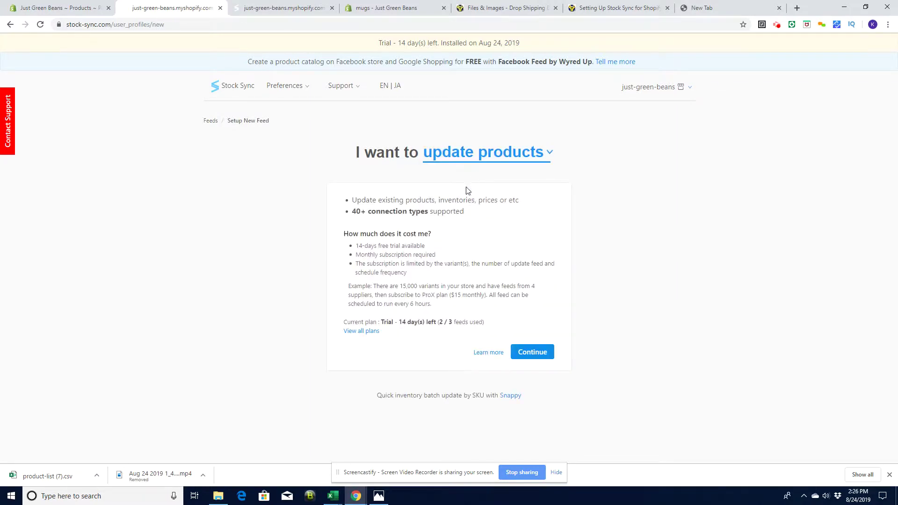
pyautogui.click(541, 354)
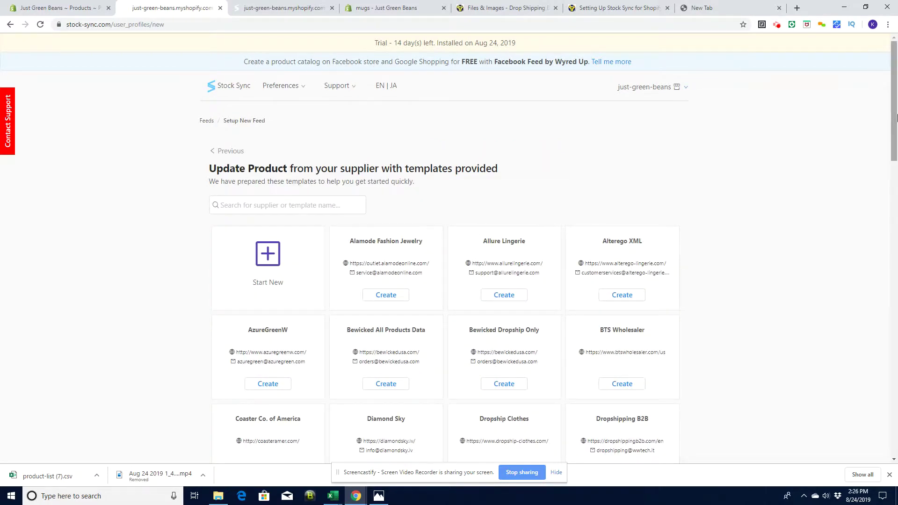
pyautogui.moveTo(895, 123); pyautogui.dragTo(891, 207)
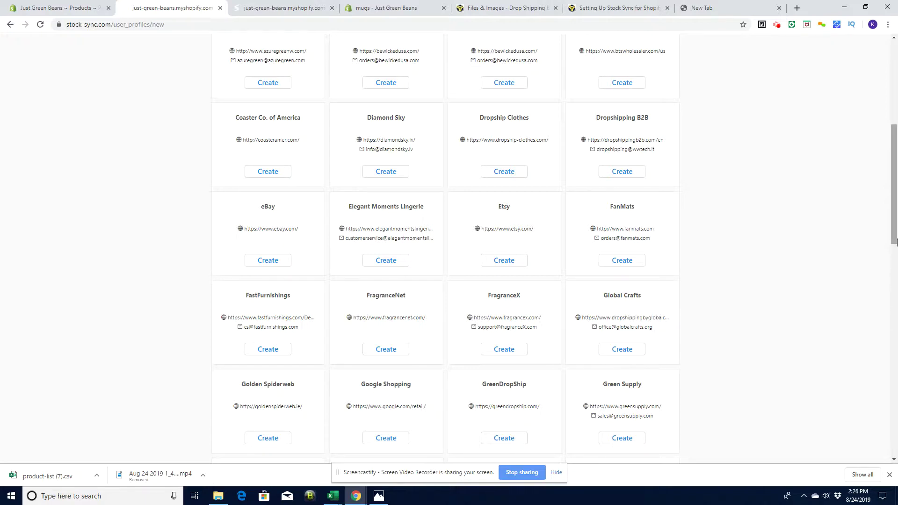
pyautogui.moveTo(896, 241); pyautogui.dragTo(895, 150)
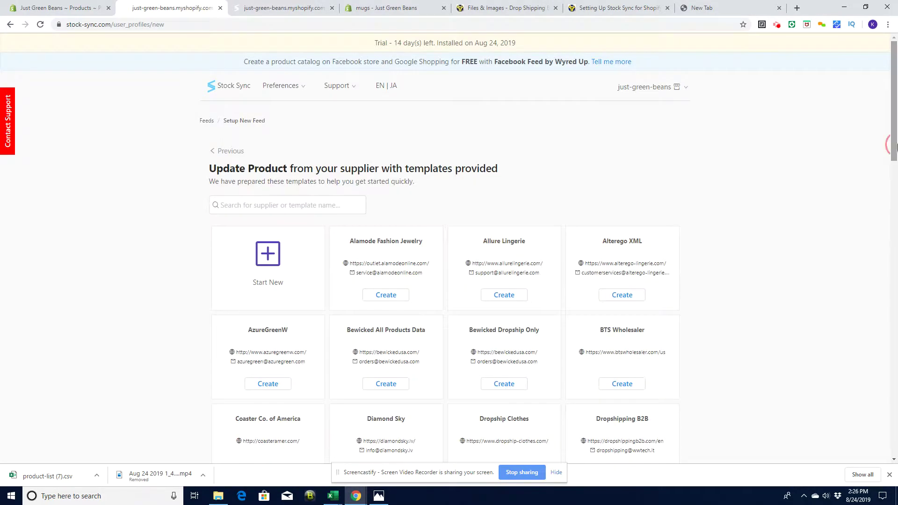
pyautogui.click(268, 257)
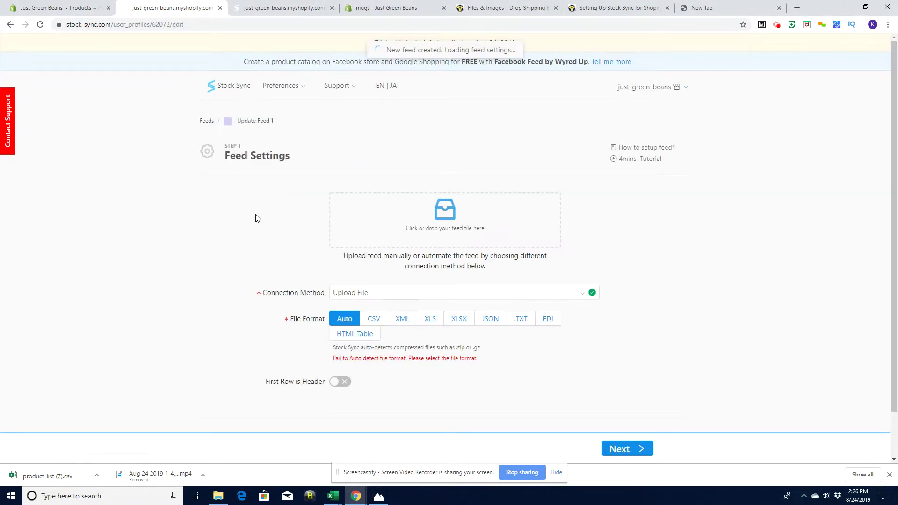
# Set the connection method to URL and paste the supplier's CSV link as Source Host.
pyautogui.click(360, 296)
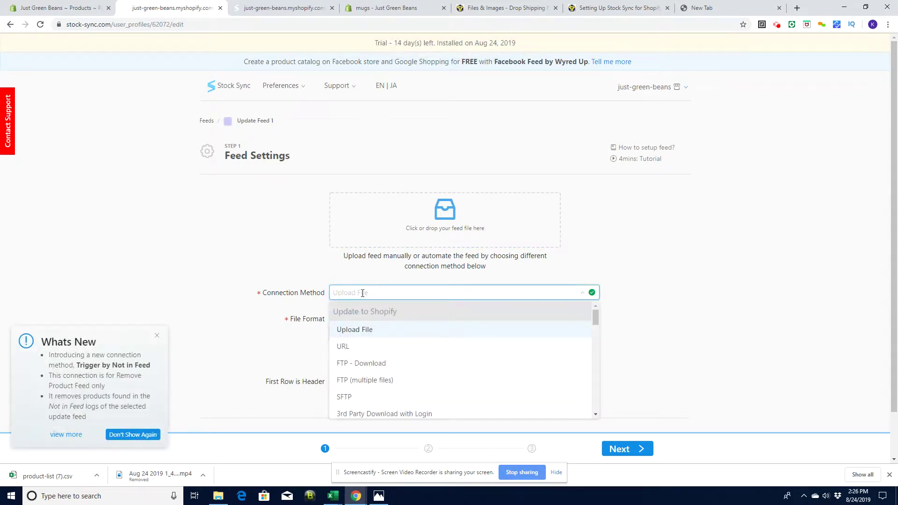
pyautogui.click(343, 347)
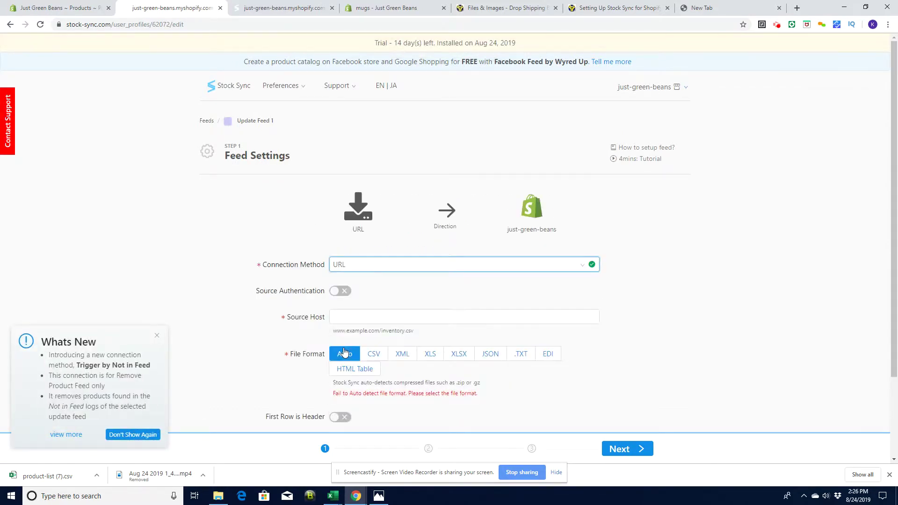
pyautogui.click(341, 315)
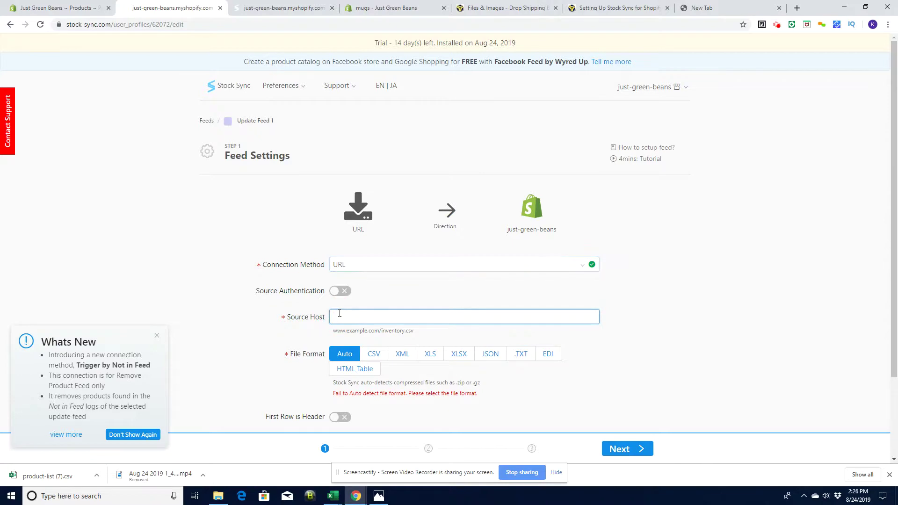
pyautogui.rightClick(339, 314)
pyautogui.click(361, 386)
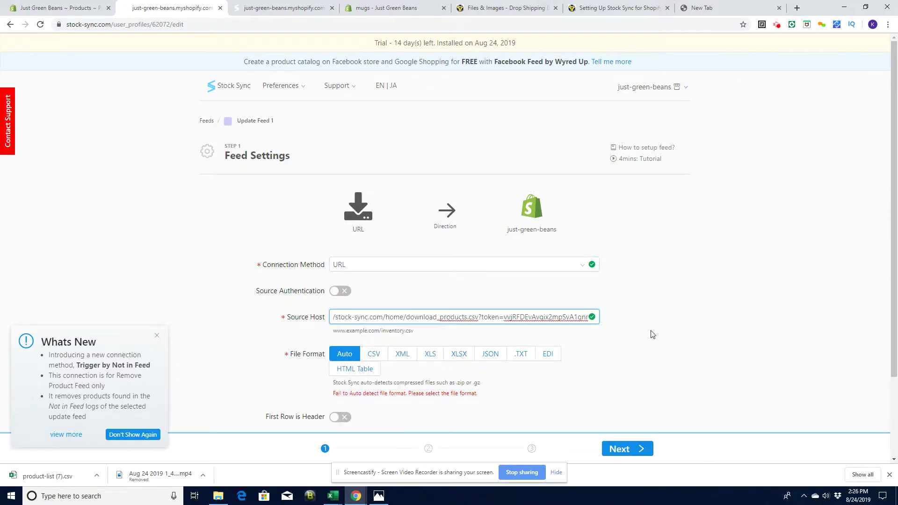
# Choose CSV format with First Row is Header, test the connection, and continue.
pyautogui.scroll(-2, 893, 280)
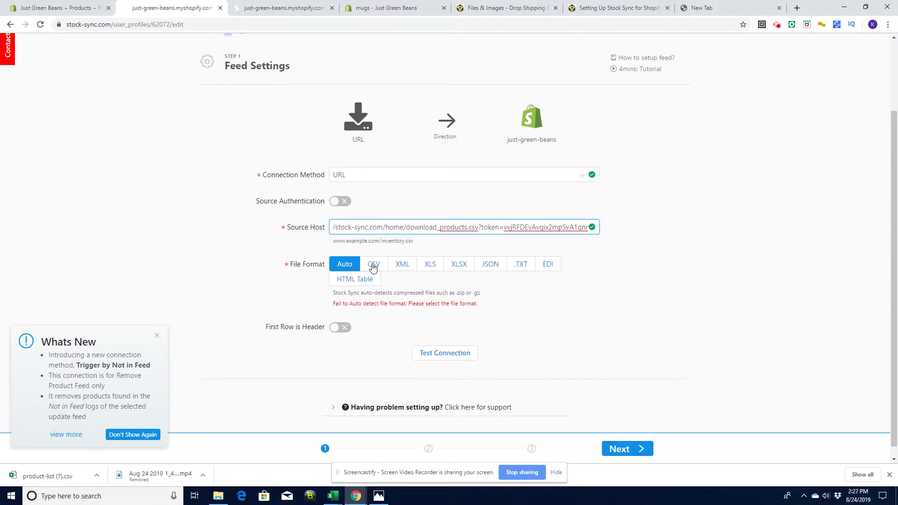
pyautogui.click(374, 265)
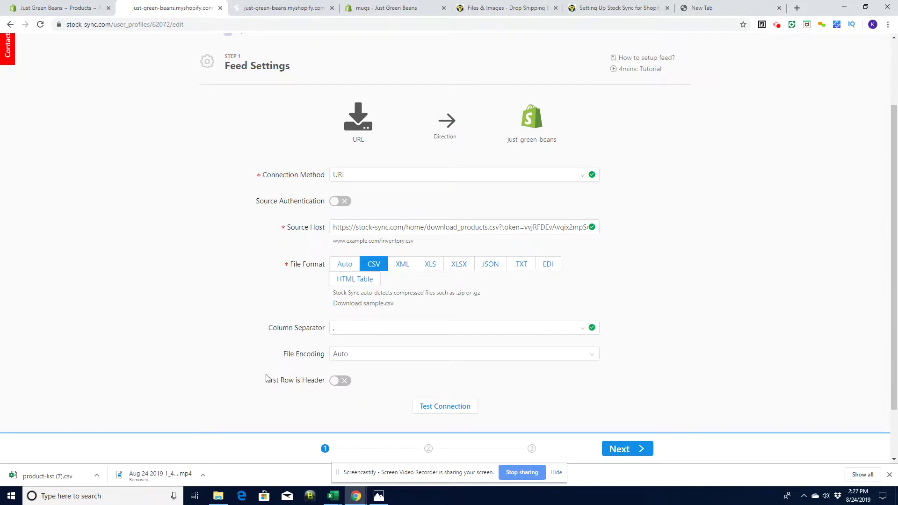
pyautogui.click(345, 381)
pyautogui.click(451, 409)
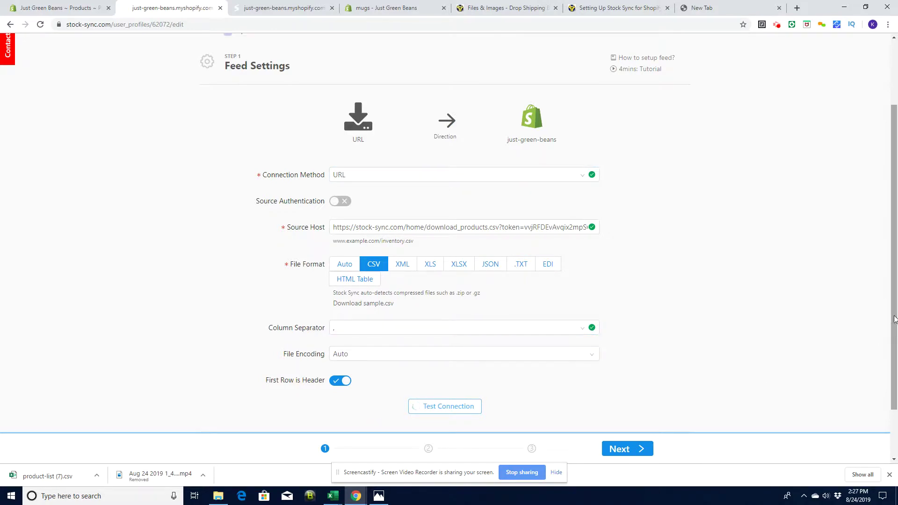
pyautogui.scroll(-2, 884, 304)
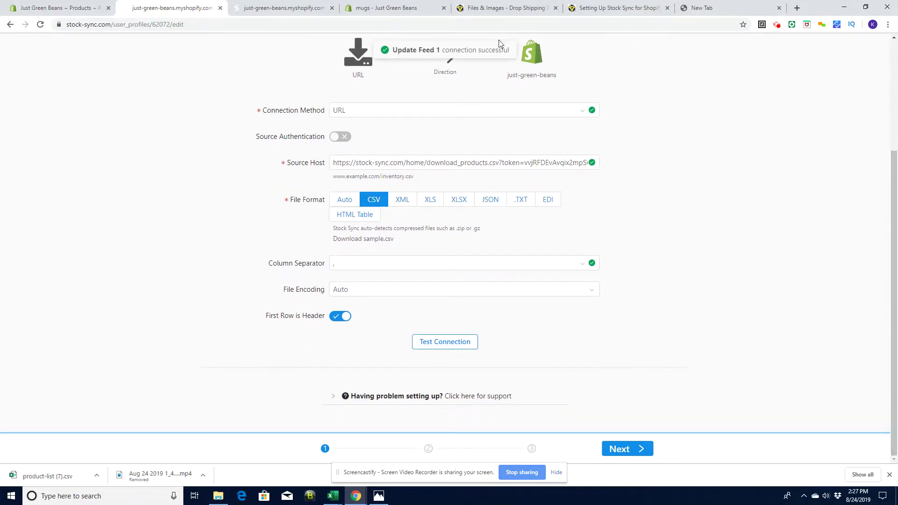
pyautogui.click(627, 450)
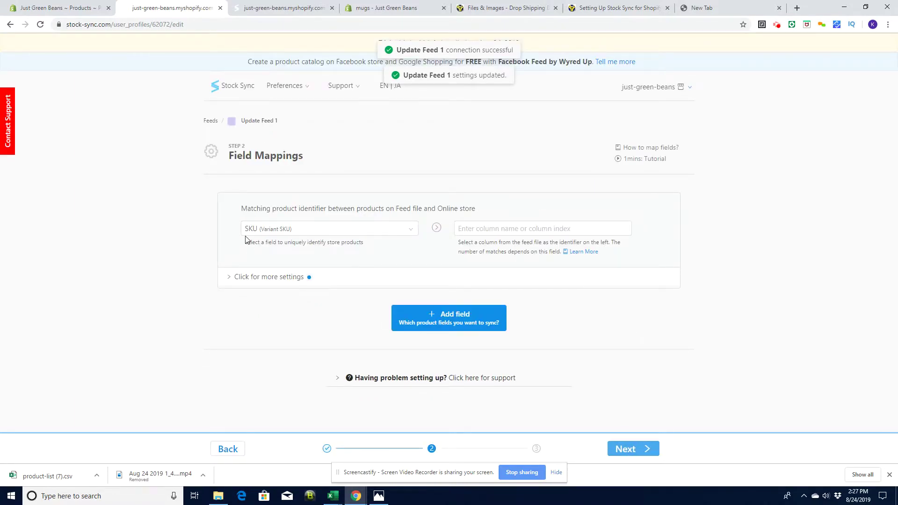
# Match products on SKU using feed column 1 and map Quantity to feed column 2.
pyautogui.click(479, 224)
pyautogui.write('1')
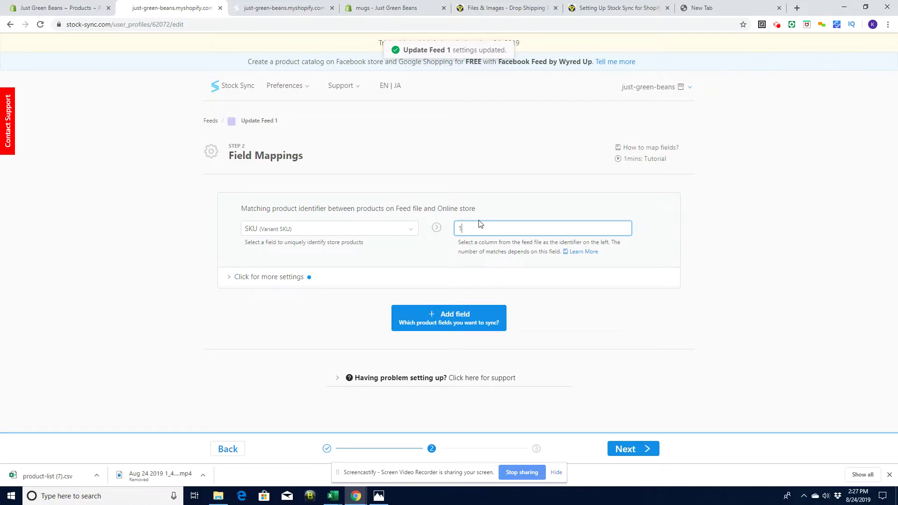
pyautogui.click(457, 324)
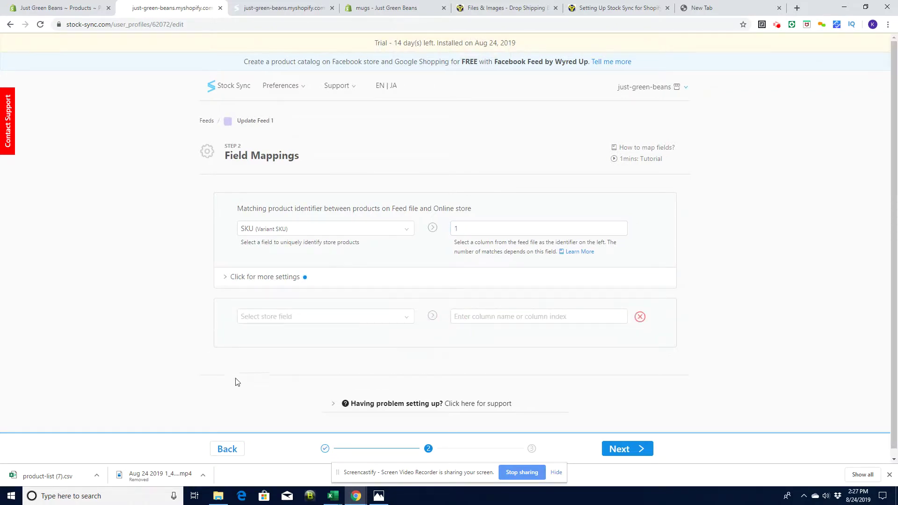
pyautogui.click(279, 318)
pyautogui.click(261, 334)
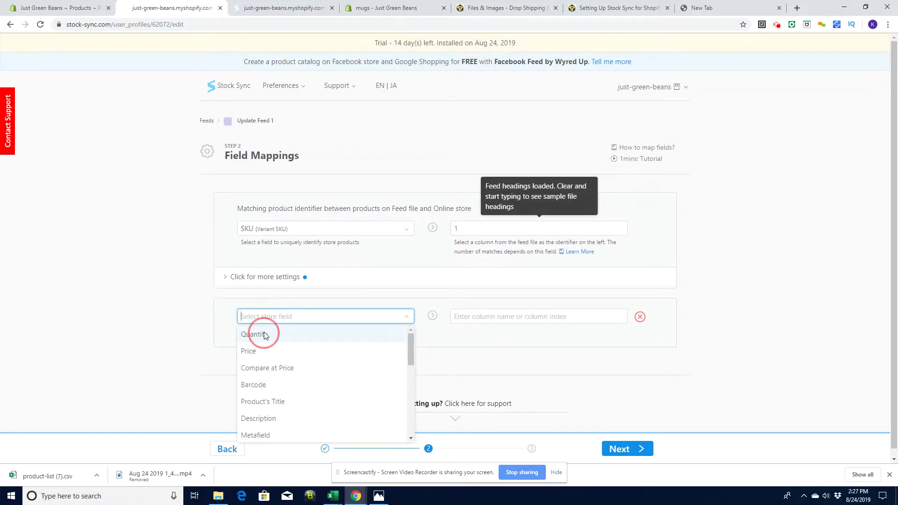
pyautogui.click(477, 317)
pyautogui.write('2')
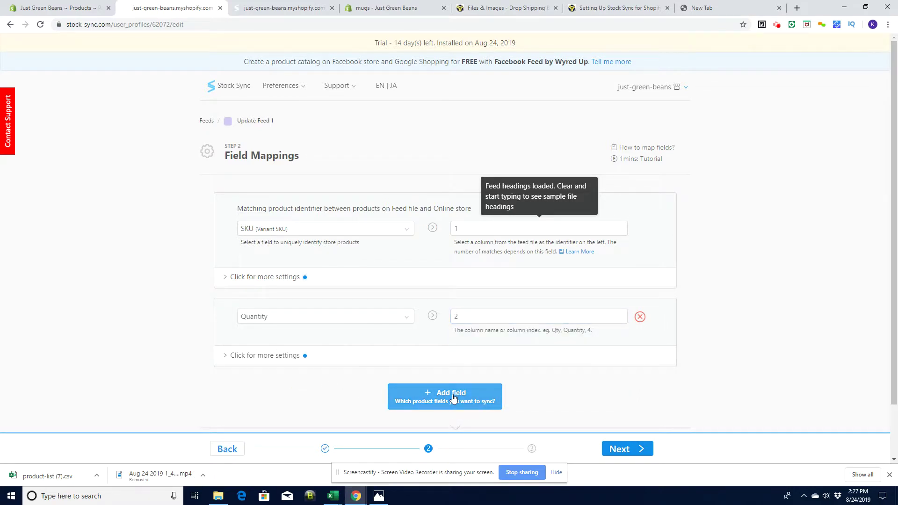
# Add a third mapping for Published, reading from feed column 2.
pyautogui.click(438, 404)
pyautogui.scroll(-2, 688, 392)
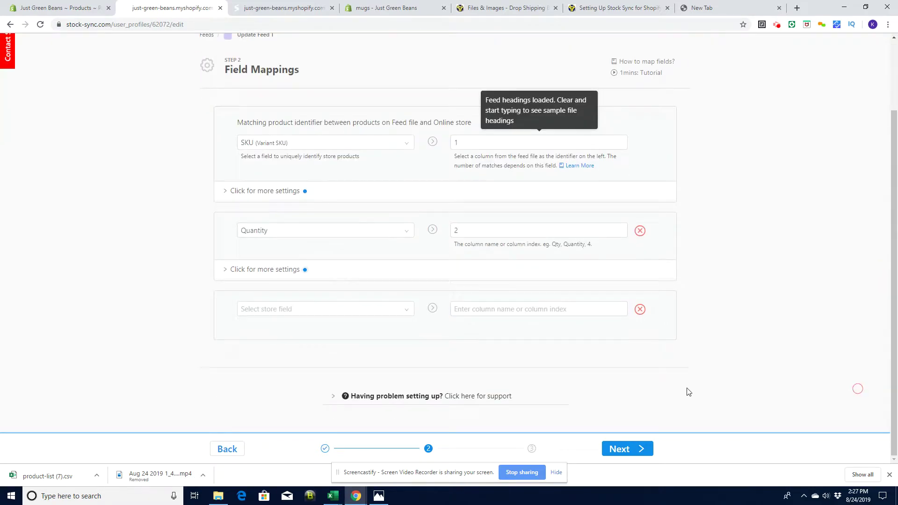
pyautogui.click(290, 311)
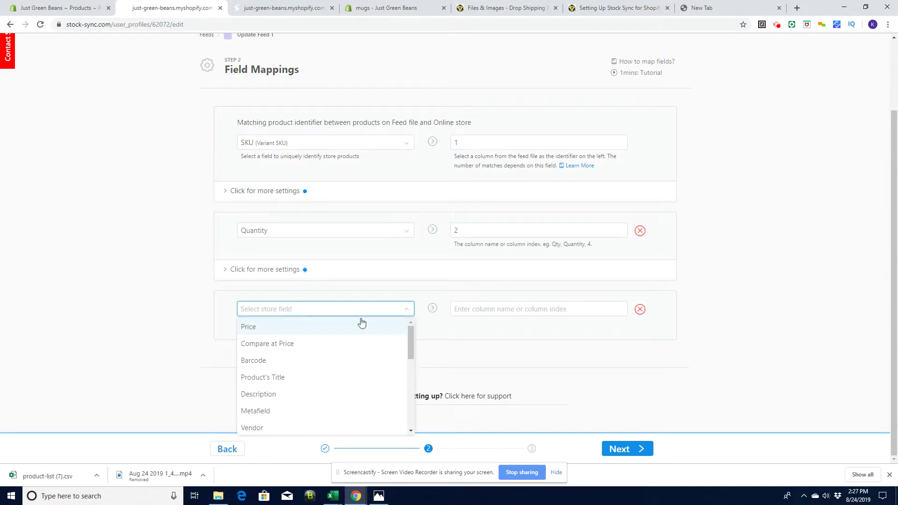
pyautogui.moveTo(409, 345); pyautogui.dragTo(404, 393)
pyautogui.click(254, 377)
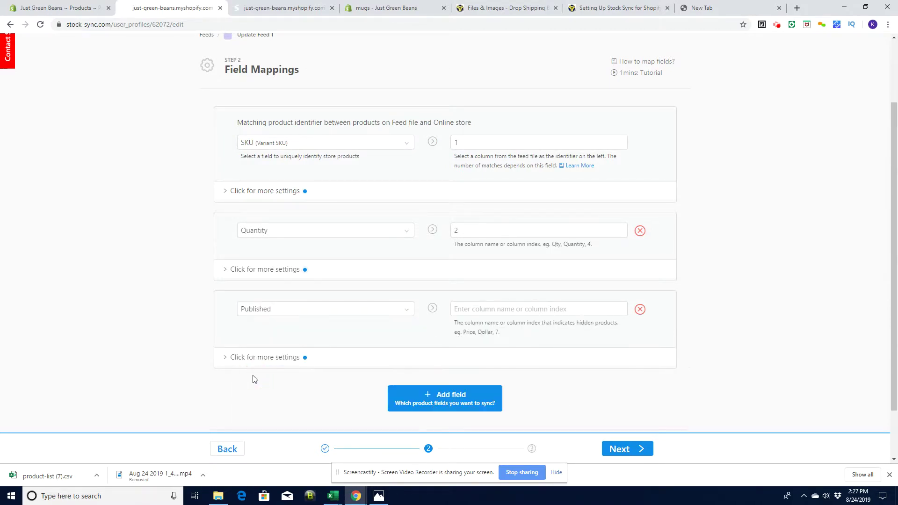
pyautogui.click(265, 360)
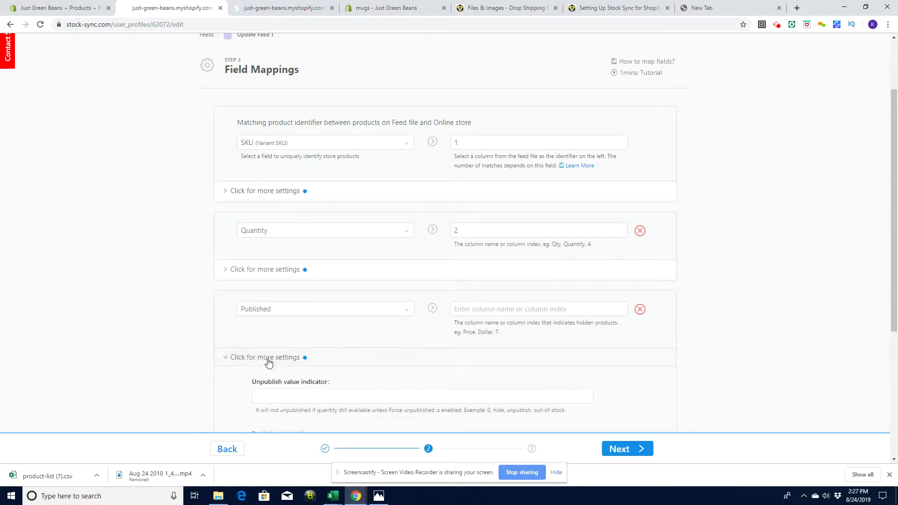
pyautogui.click(487, 309)
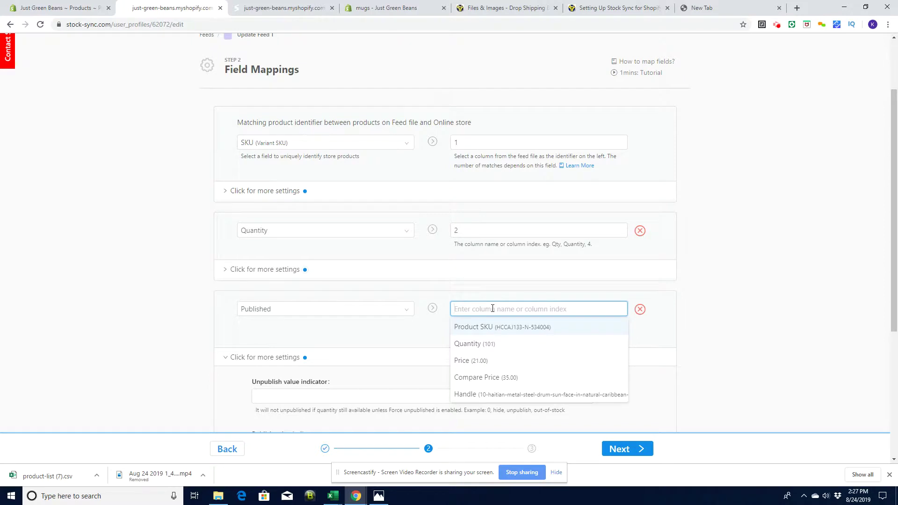
pyautogui.write('2')
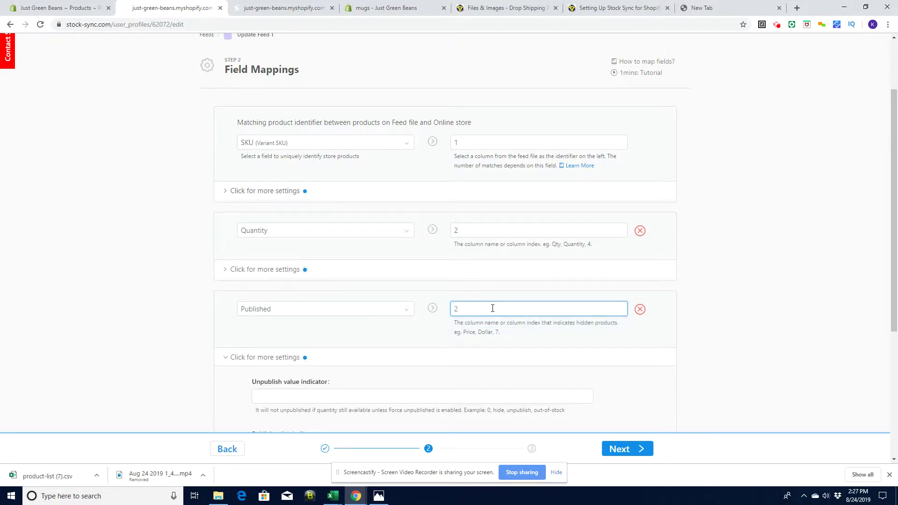
# Set the unpublish indicator to 0 and the publish indicator to 1, then save the mappings.
pyautogui.moveTo(880, 281); pyautogui.dragTo(880, 344)
pyautogui.click(280, 284)
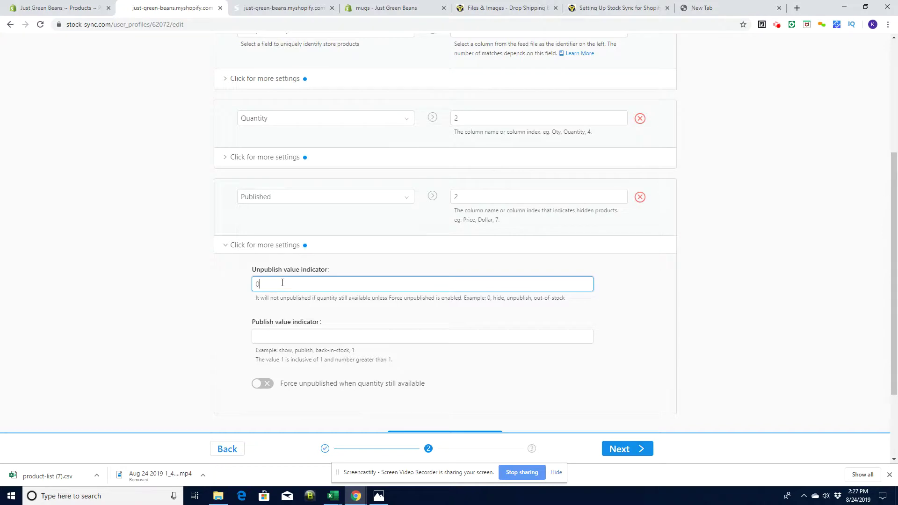
pyautogui.click(299, 333)
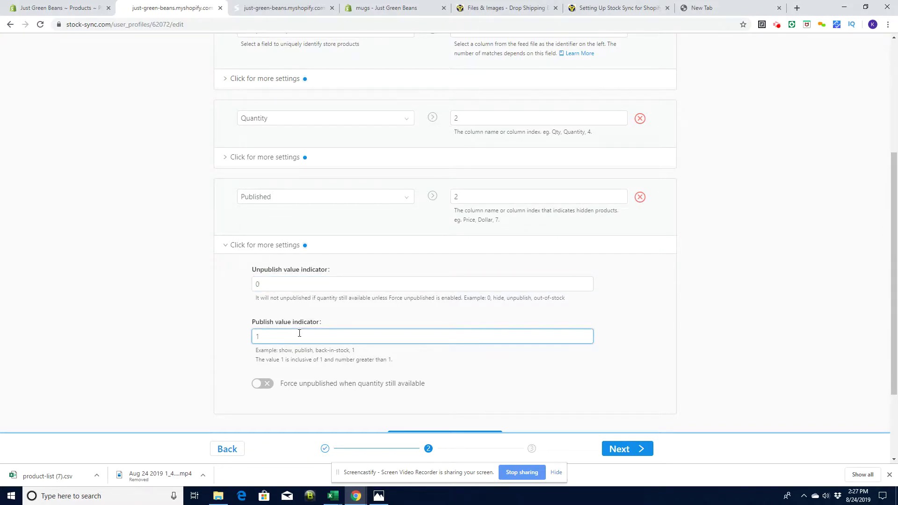
pyautogui.scroll(-1, 897, 447)
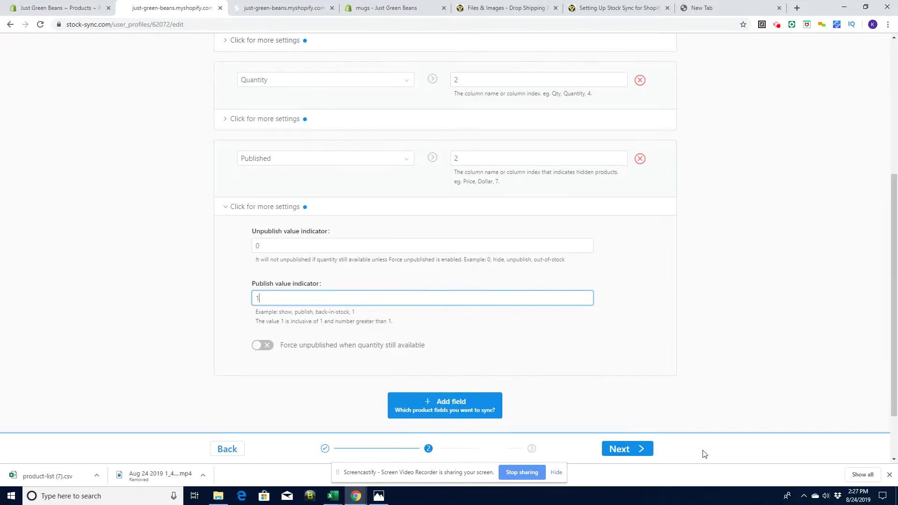
pyautogui.click(616, 447)
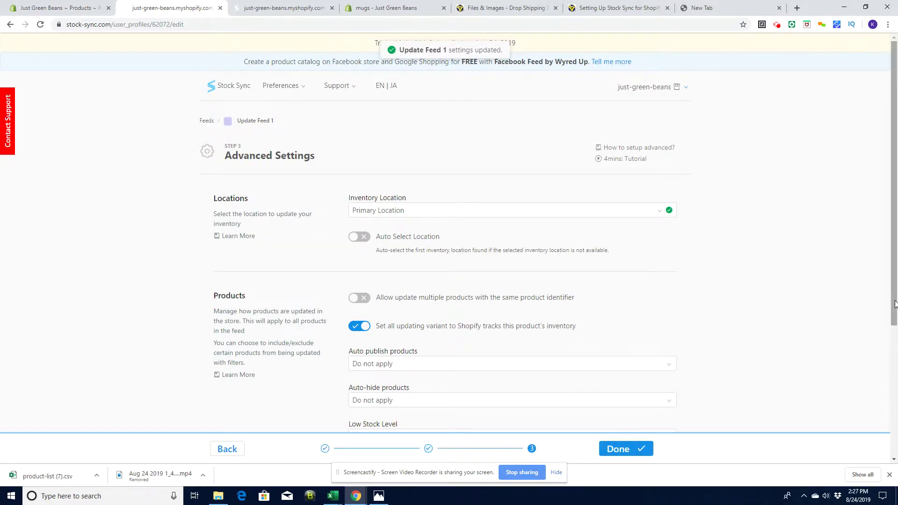
# Complete Update Feed 1 with default advanced settings, return to the Feeds dashboard and open its scheduling.
pyautogui.moveTo(894, 302); pyautogui.dragTo(897, 431)
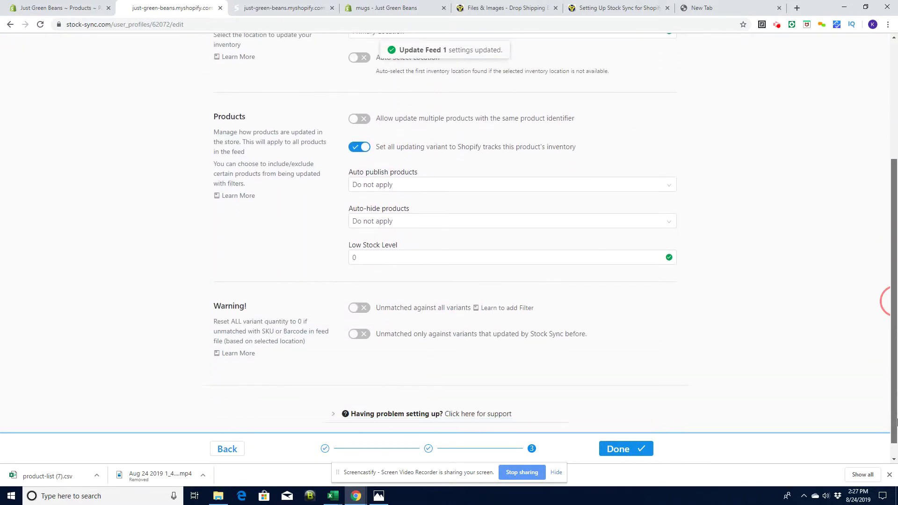
pyautogui.click(627, 449)
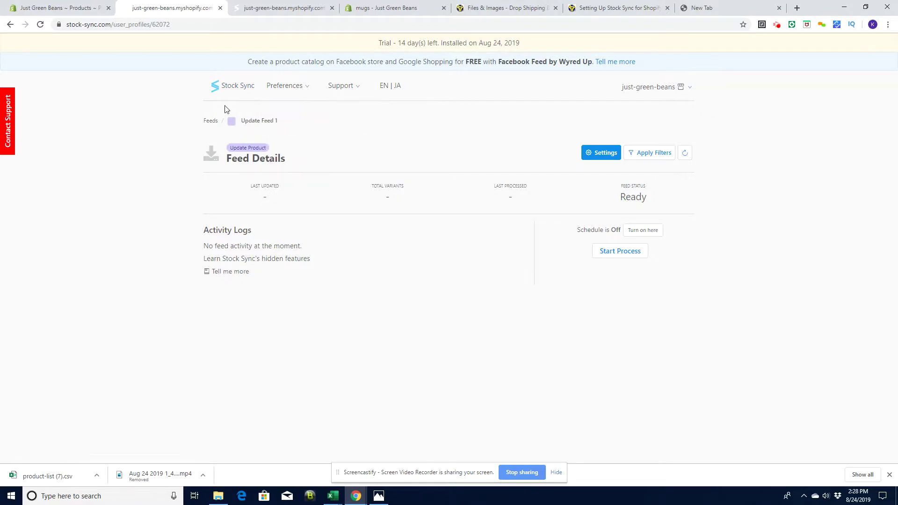
pyautogui.click(237, 87)
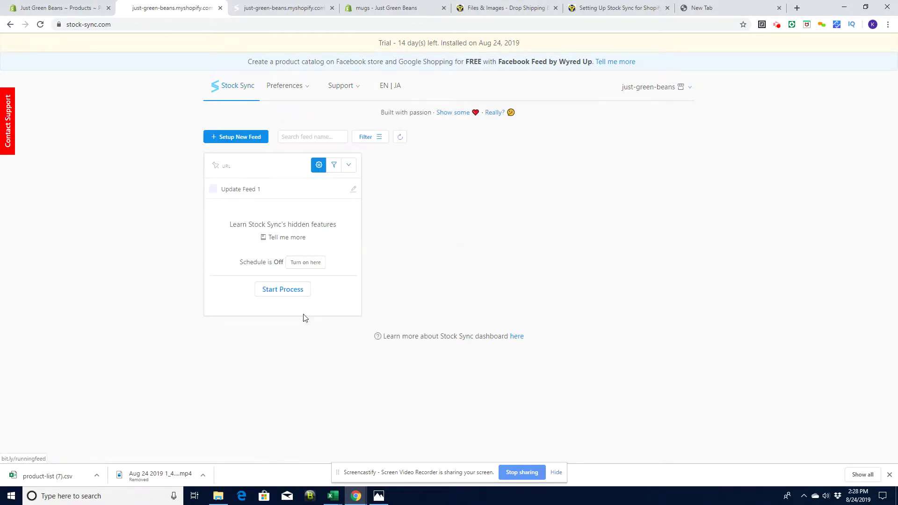
pyautogui.click(280, 291)
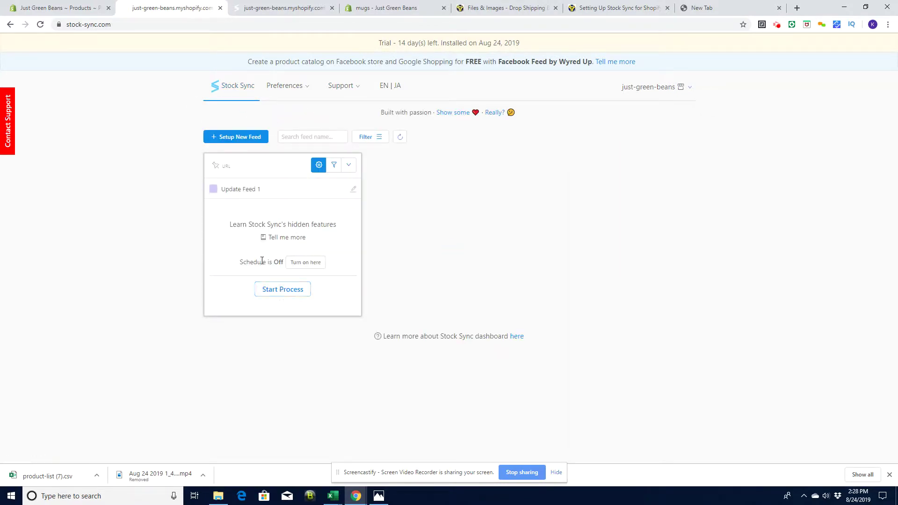
# Schedule Update Feed 1 on an hourly frequency repeating every 24 hours, and save it.
pyautogui.click(306, 263)
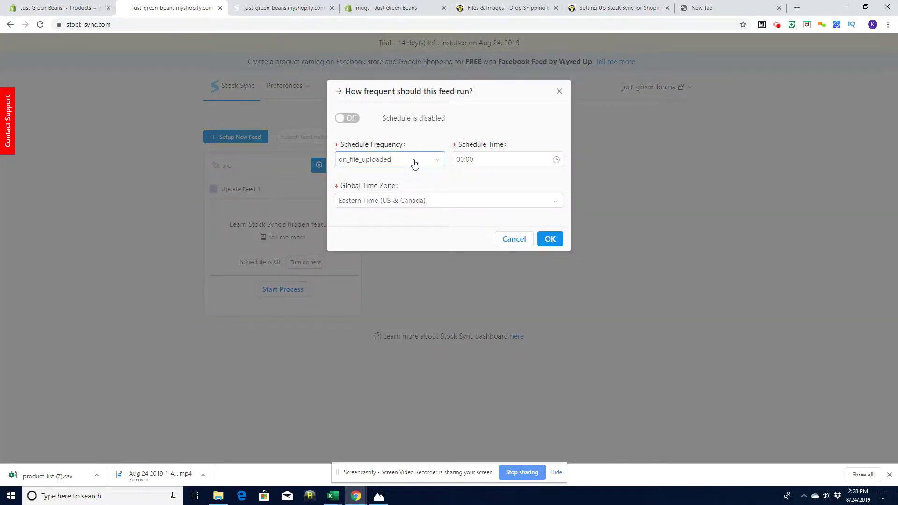
pyautogui.click(412, 164)
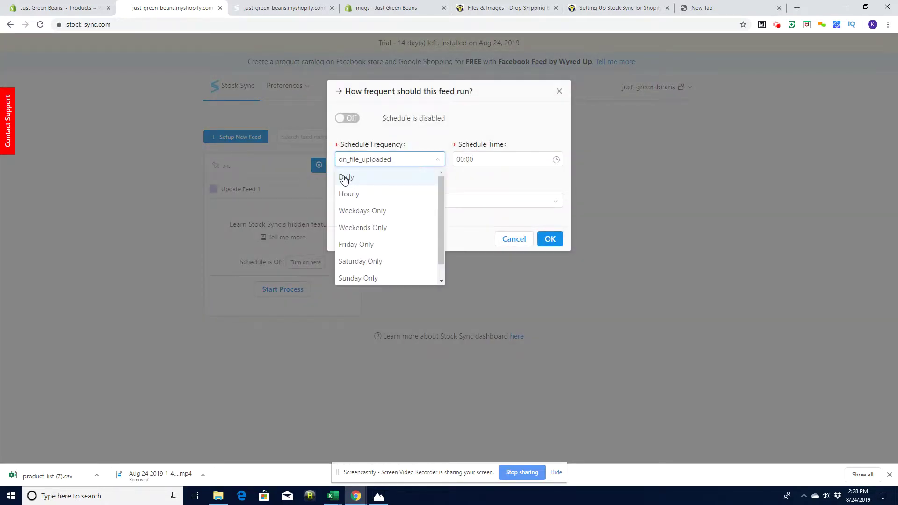
pyautogui.click(347, 194)
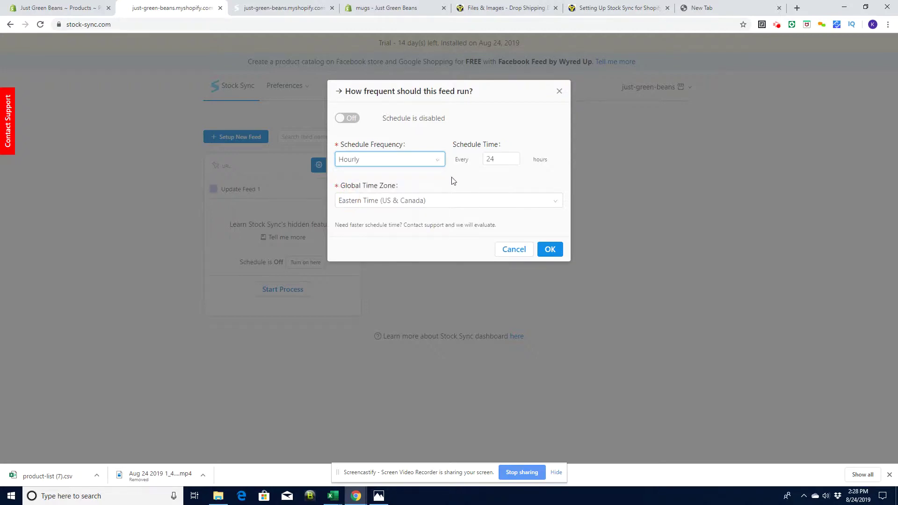
pyautogui.moveTo(500, 162); pyautogui.dragTo(457, 160)
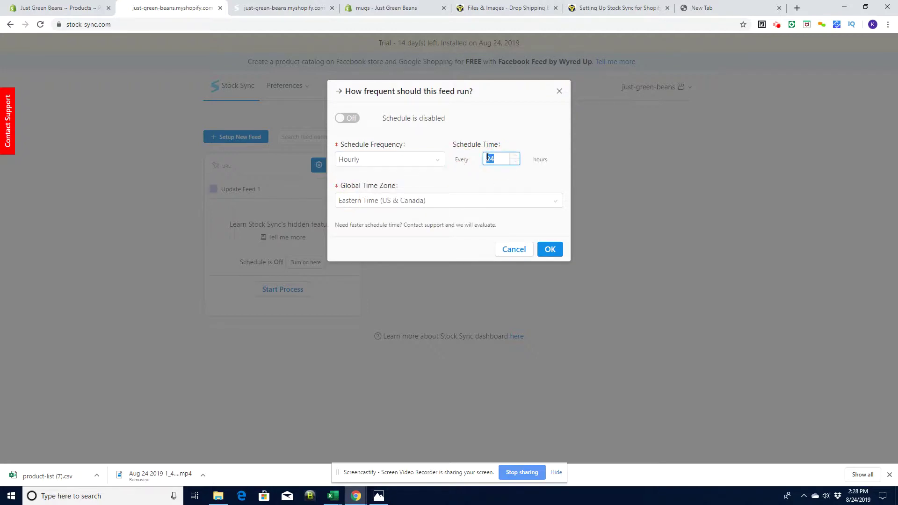
pyautogui.write('12')
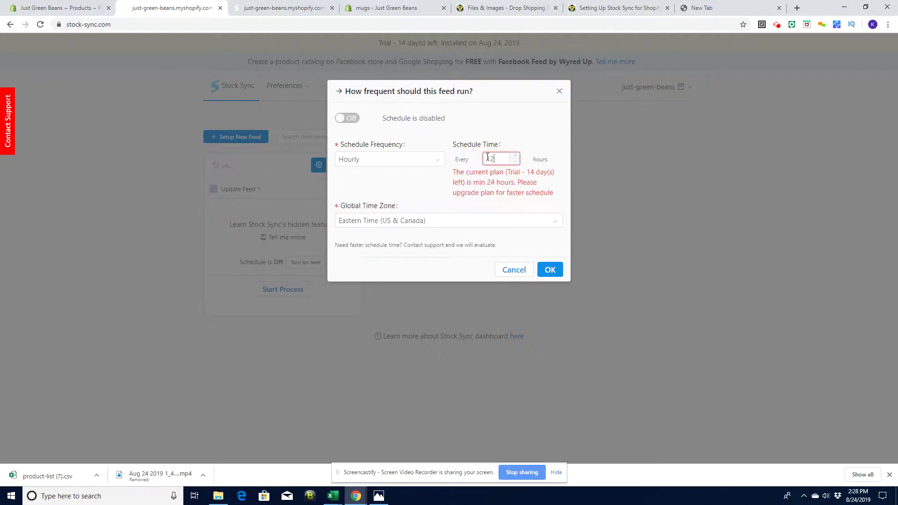
pyautogui.write('2')
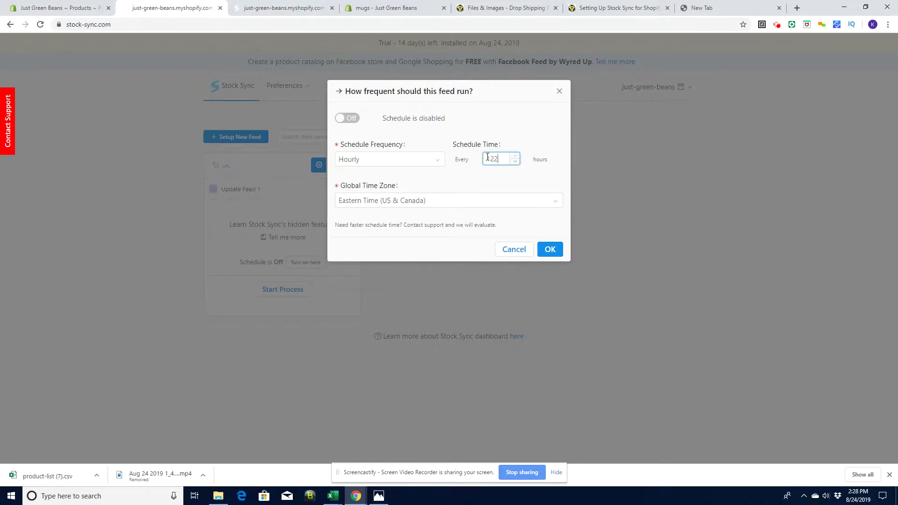
pyautogui.press('BackSpace')
pyautogui.press('BackSpace')
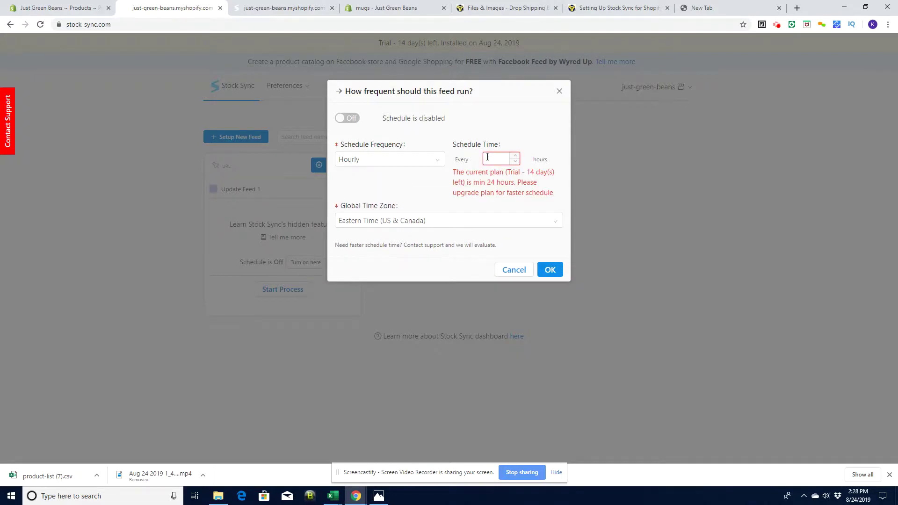
pyautogui.write('24')
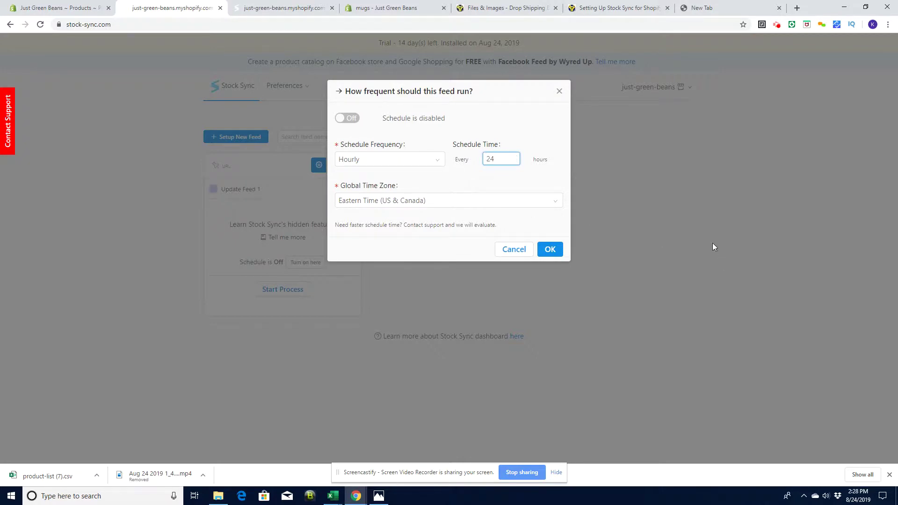
pyautogui.click(547, 251)
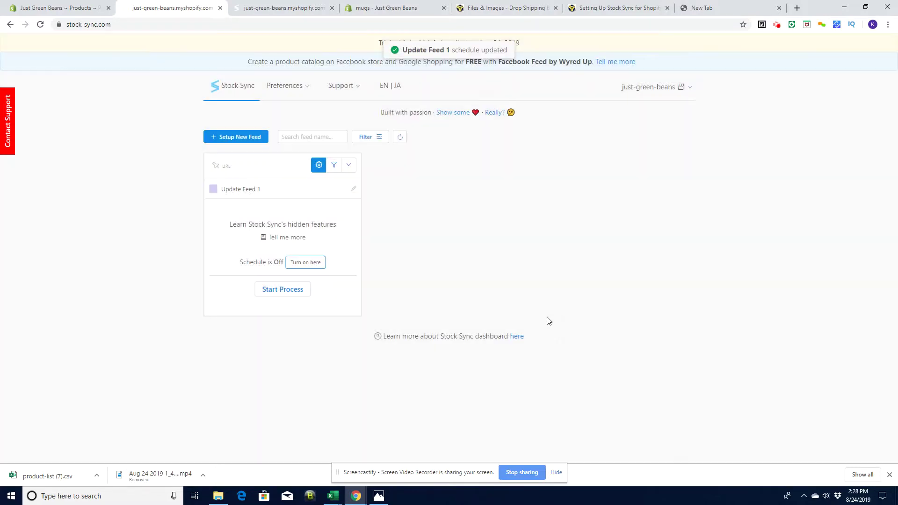
# Start processing Update Feed 1, then switch back to the Shopify admin.
pyautogui.click(276, 291)
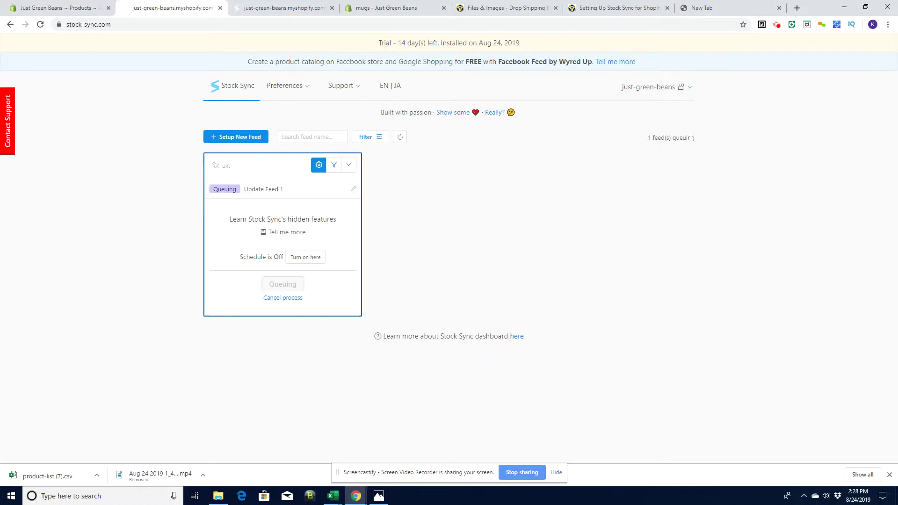
pyautogui.click(56, 10)
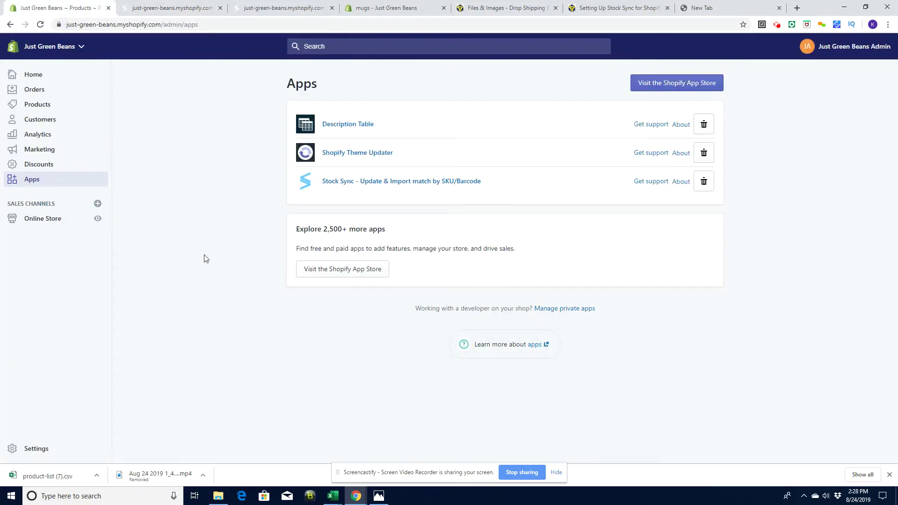
# Open the Shopify products list, review the inventory counts, and check the Stock Sync dashboard.
pyautogui.click(39, 106)
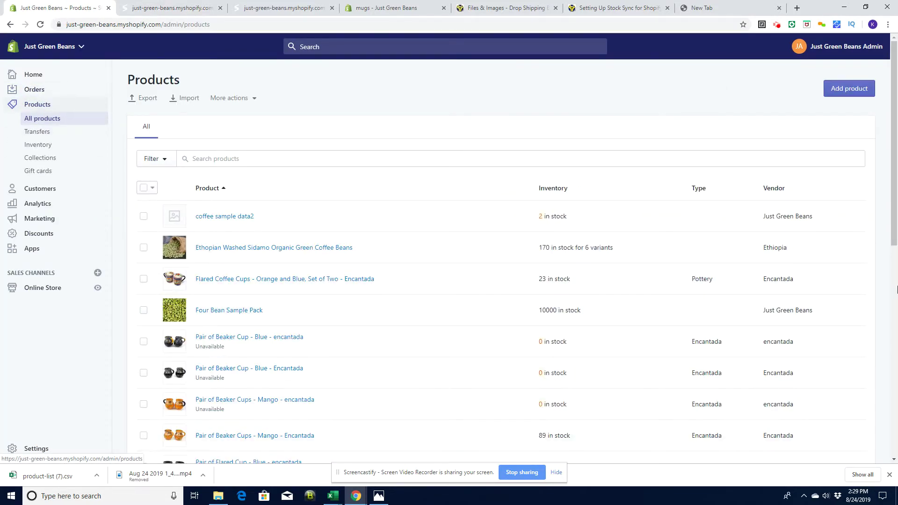
pyautogui.moveTo(892, 215); pyautogui.dragTo(897, 294)
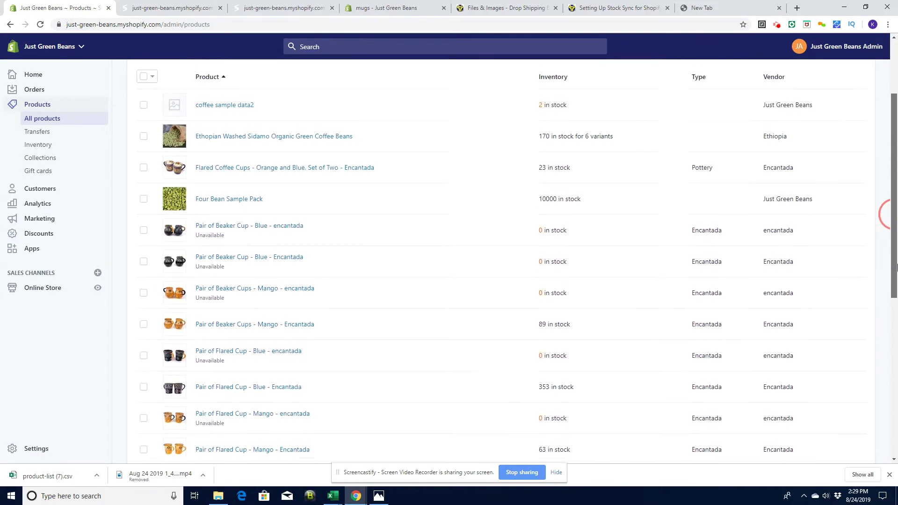
pyautogui.scroll(1, 897, 267)
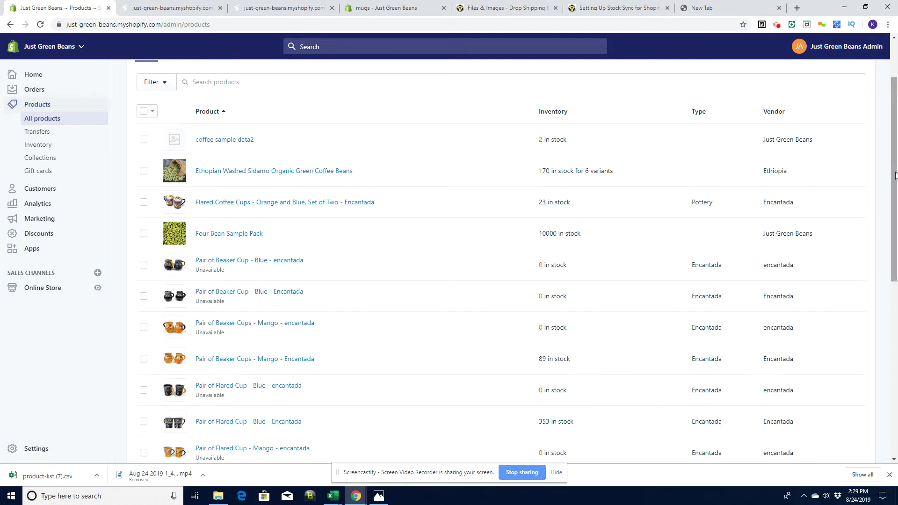
pyautogui.moveTo(896, 176); pyautogui.dragTo(894, 202)
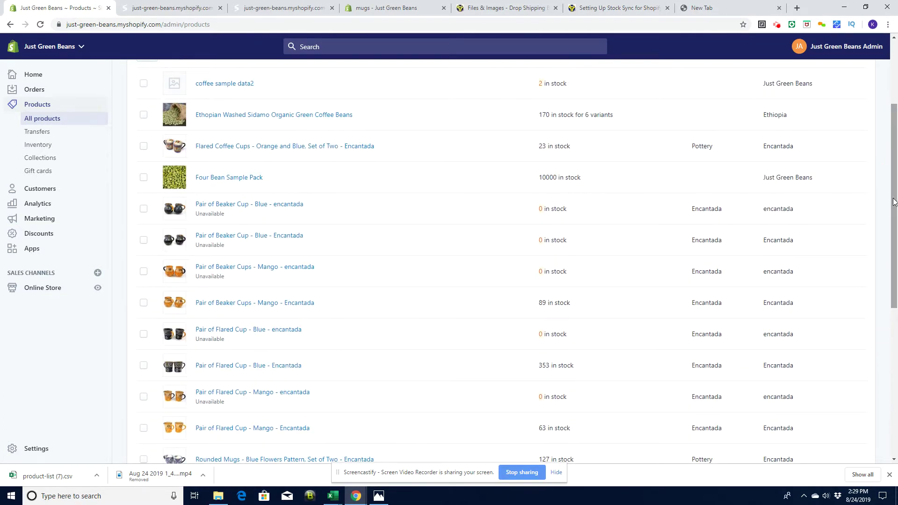
pyautogui.click(178, 8)
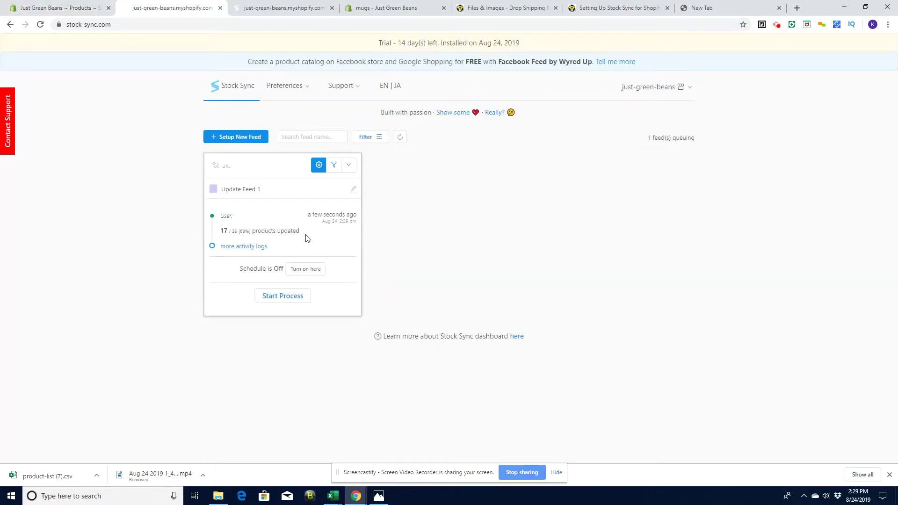
# Reload the products list to confirm blue flared cups now show 351 in stock.
pyautogui.click(59, 10)
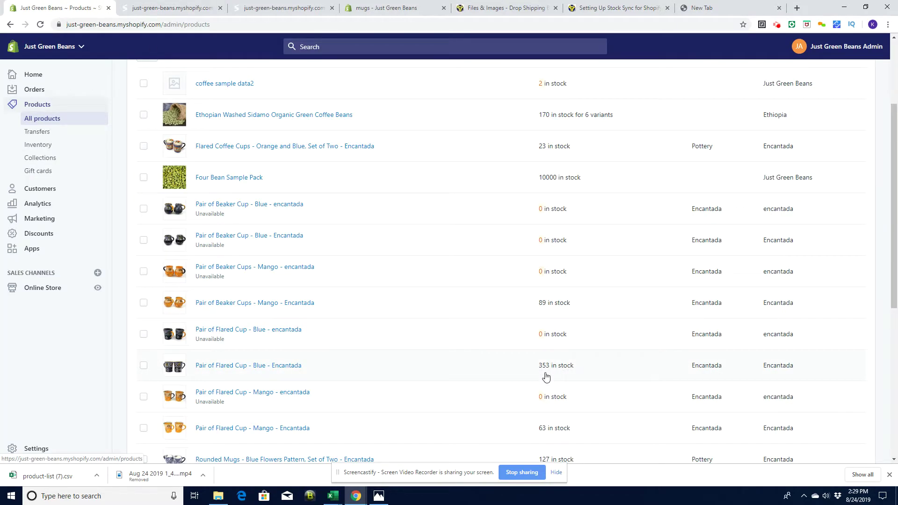
pyautogui.click(575, 366)
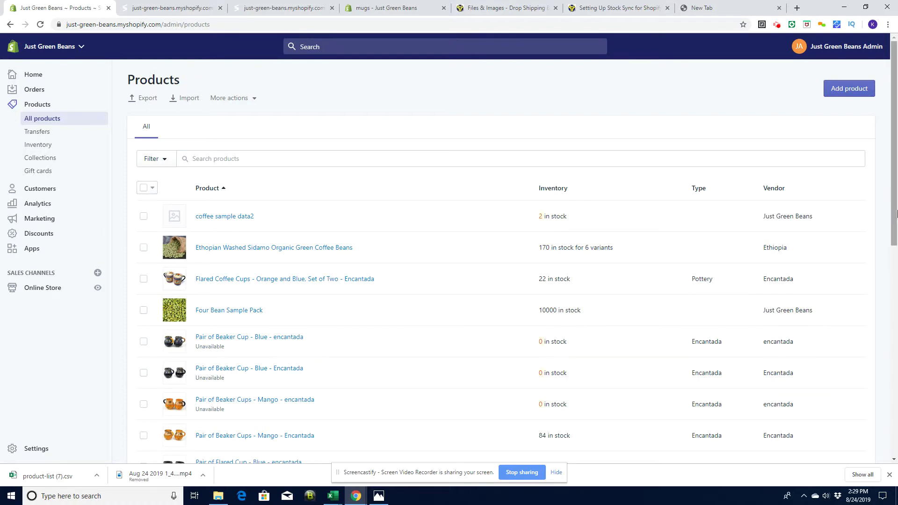
pyautogui.scroll(-4, 575, 366)
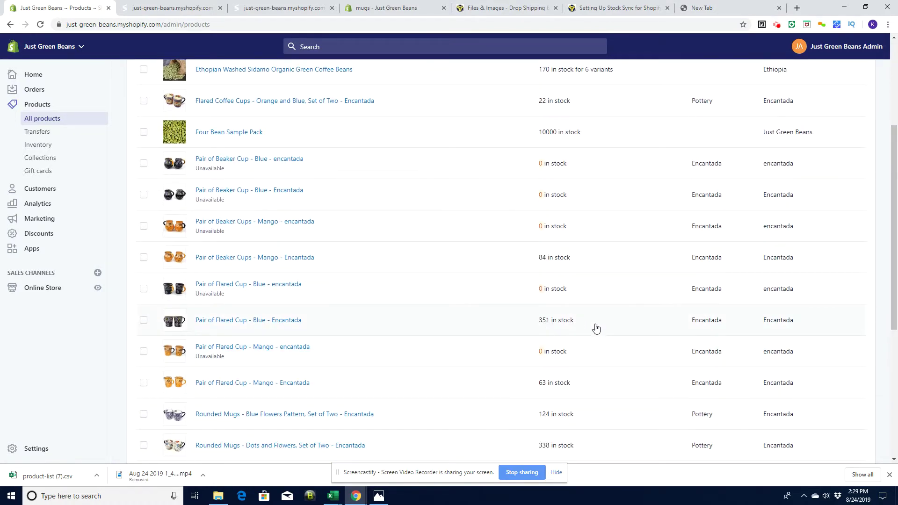
pyautogui.moveTo(892, 300); pyautogui.dragTo(894, 220)
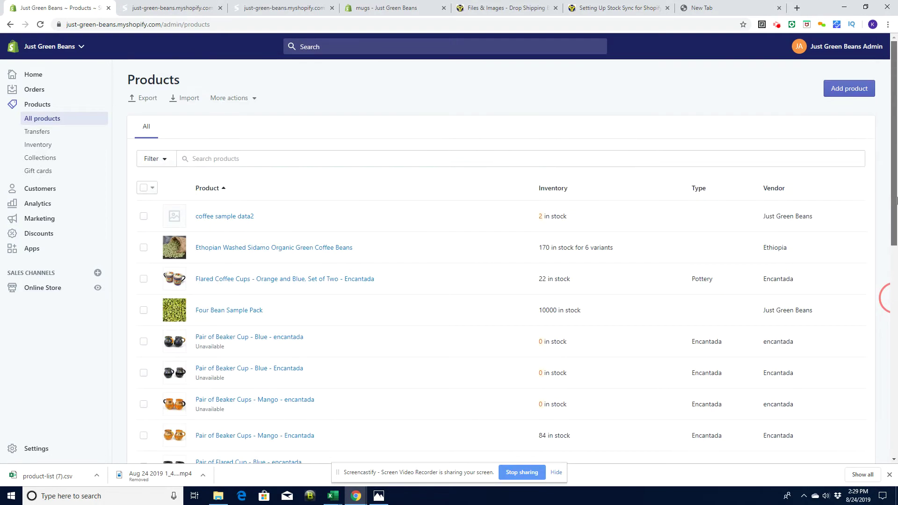
pyautogui.click(163, 8)
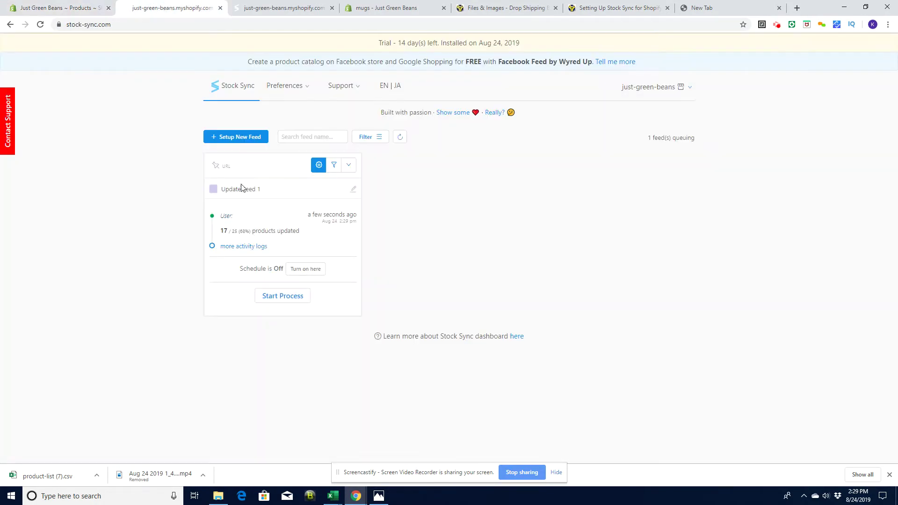
# Download Update Feed 1's latest changes log as updated_info (16).csv and open it in Excel.
pyautogui.click(234, 245)
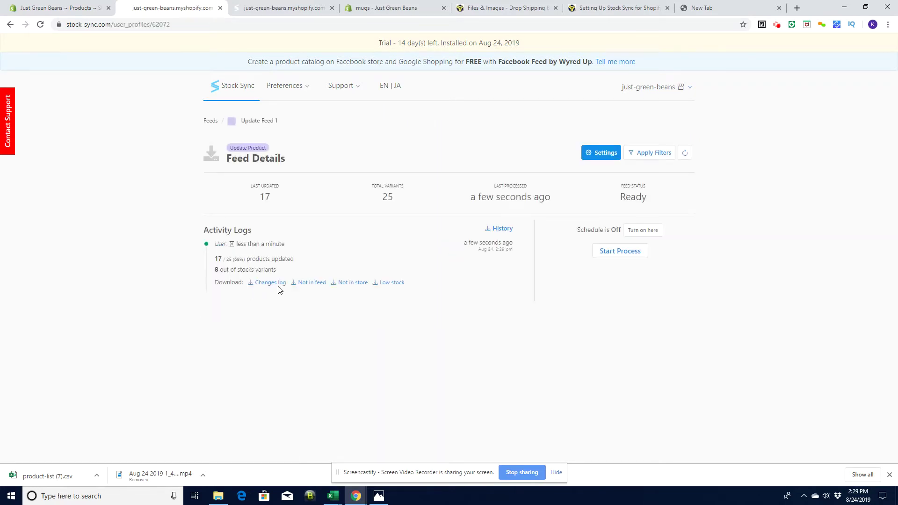
pyautogui.click(277, 283)
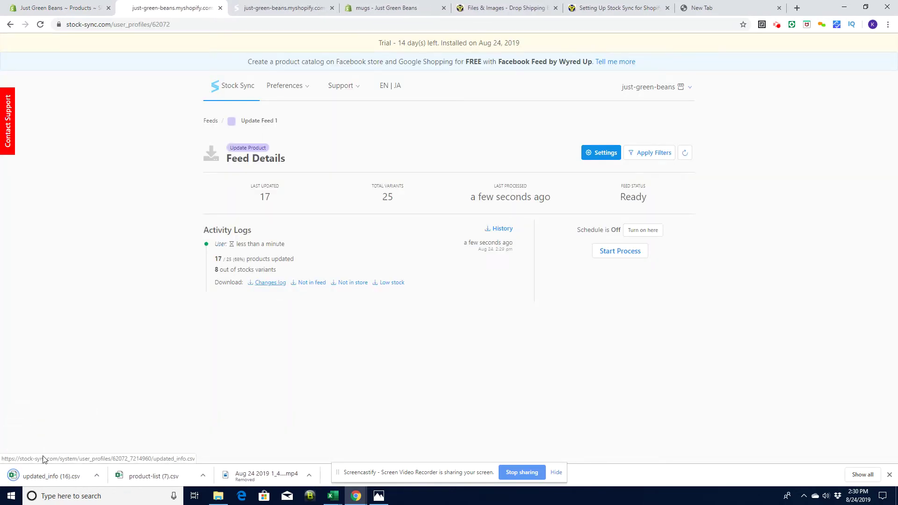
pyautogui.click(96, 476)
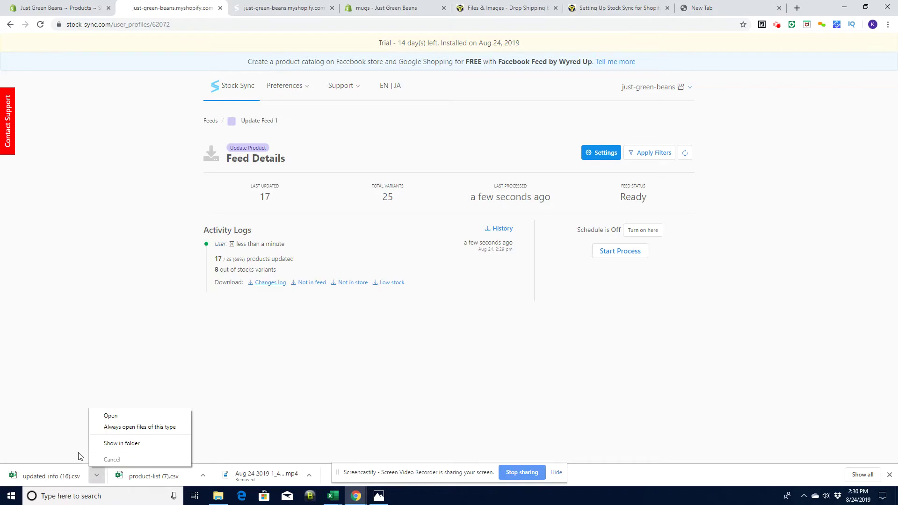
pyautogui.click(110, 416)
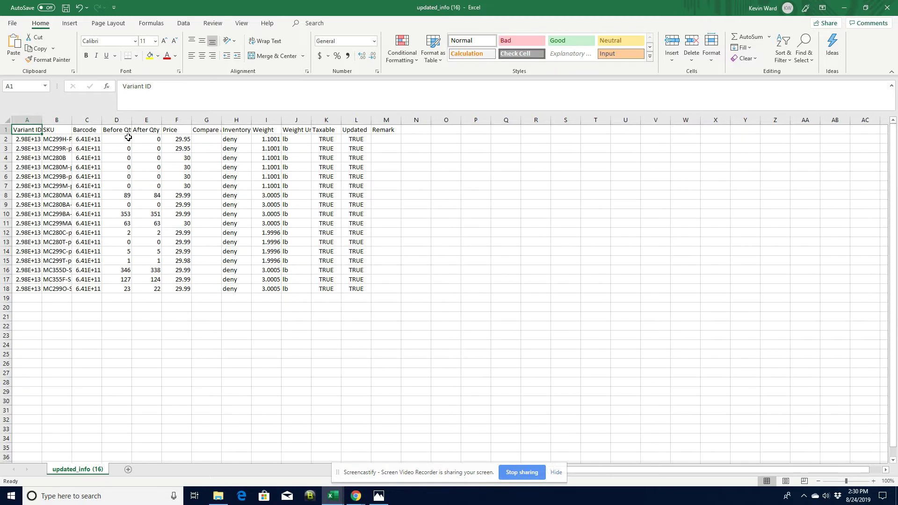
# Verify row 10 shows Before Qty 353 and After Qty 351, then close both workbooks without saving.
pyautogui.click(124, 214)
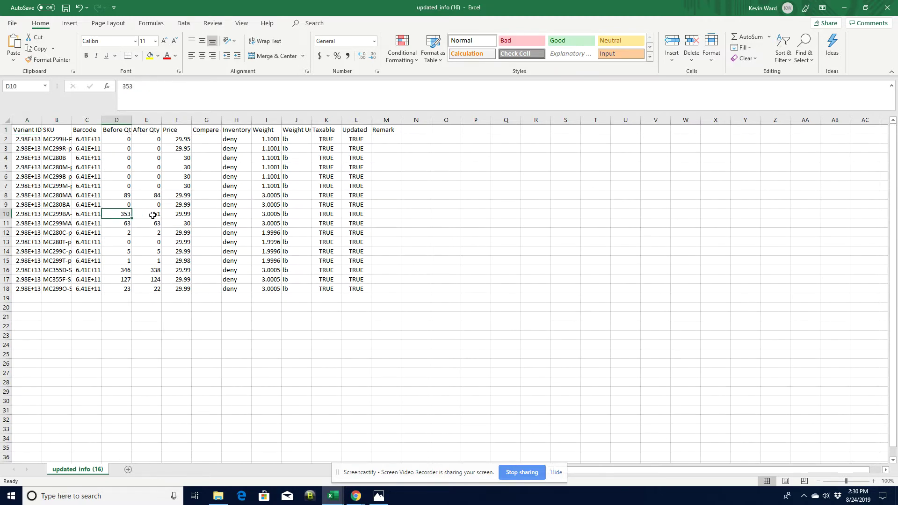
pyautogui.click(152, 215)
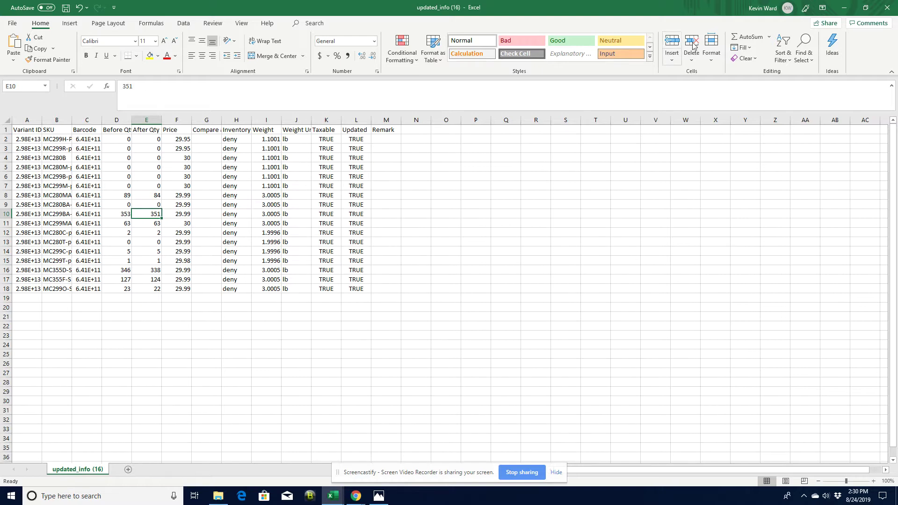
pyautogui.click(886, 8)
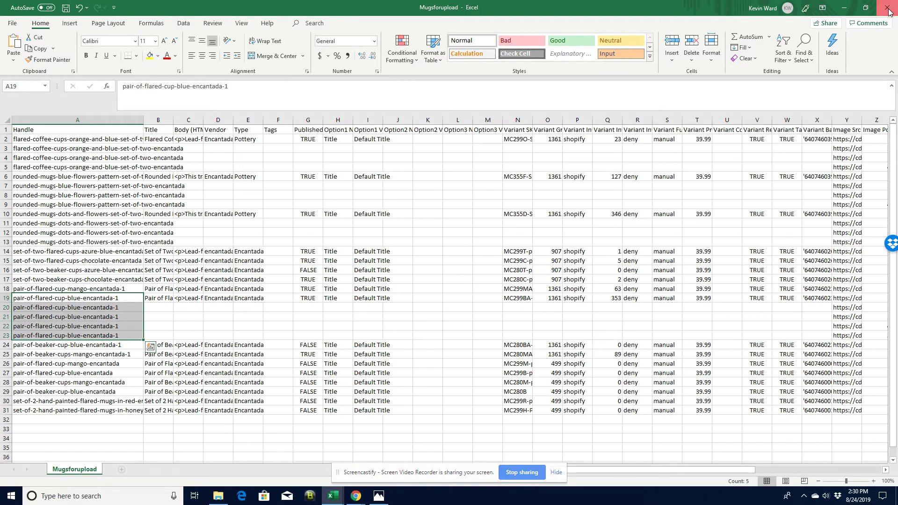
pyautogui.click(887, 8)
pyautogui.click(449, 265)
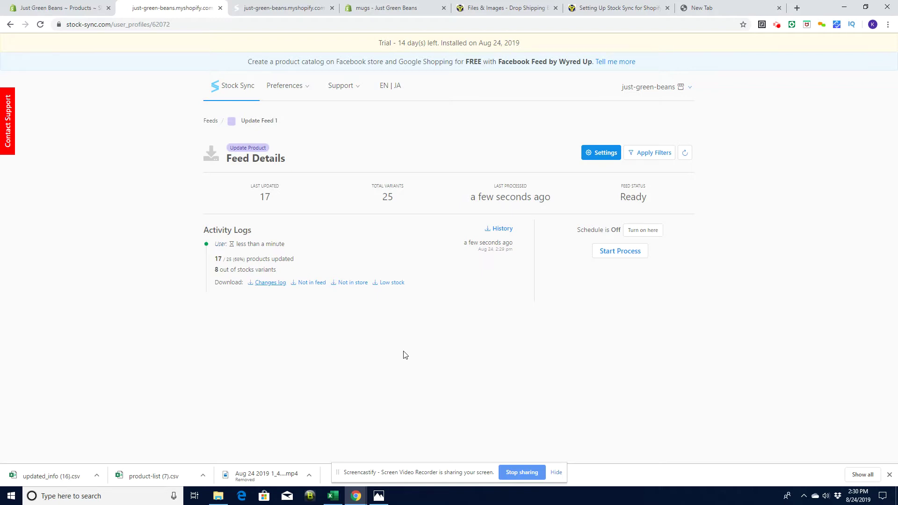
# Create a blank update-products feed, Update Feed 2, and show its Connection Method options.
pyautogui.click(241, 89)
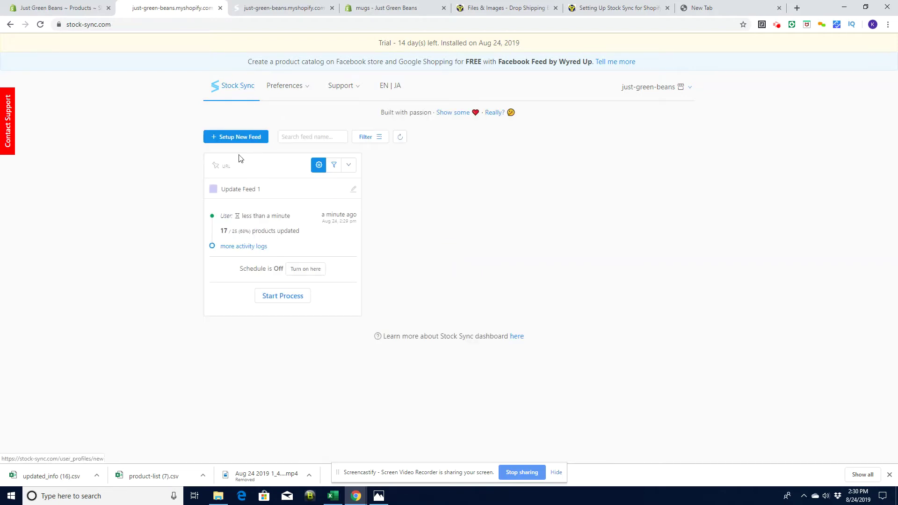
pyautogui.click(231, 141)
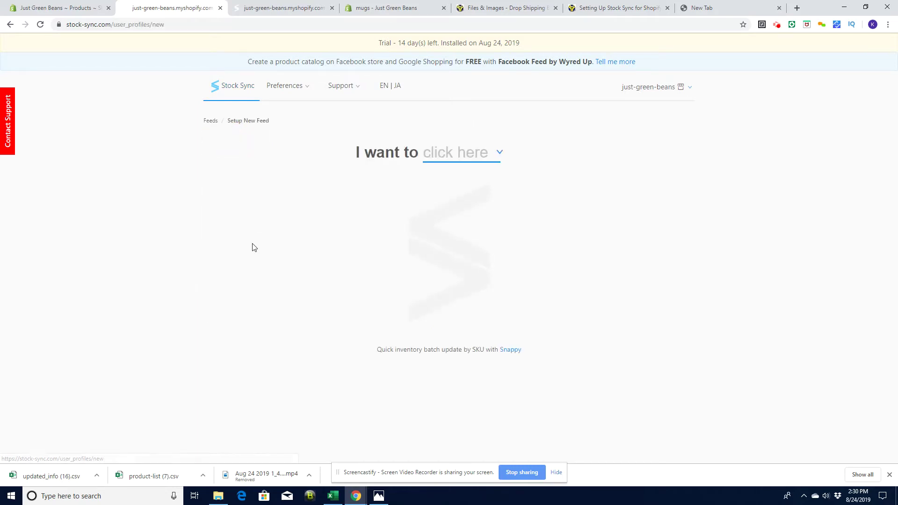
pyautogui.click(476, 156)
pyautogui.click(456, 172)
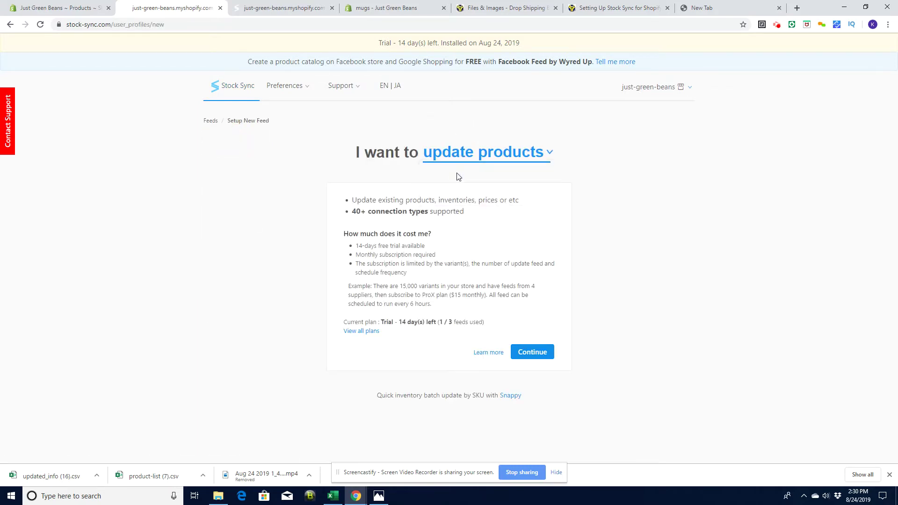
pyautogui.click(519, 358)
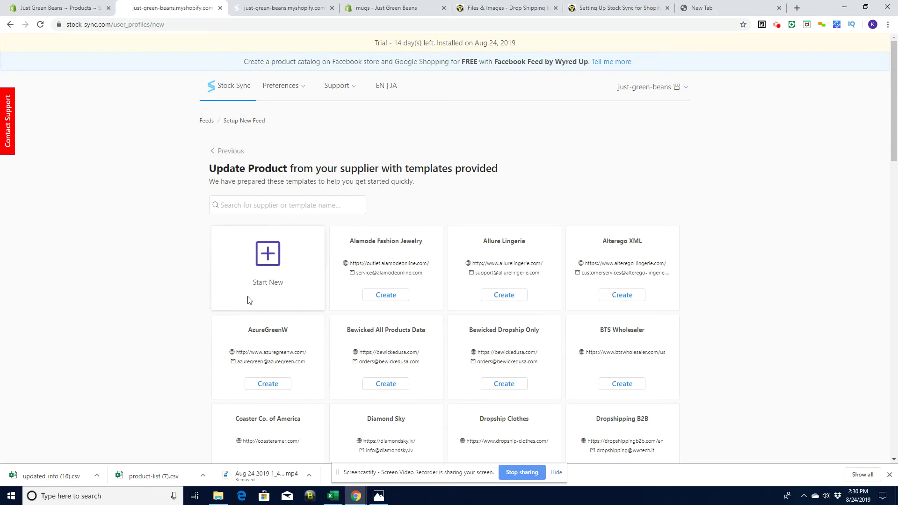
pyautogui.click(264, 272)
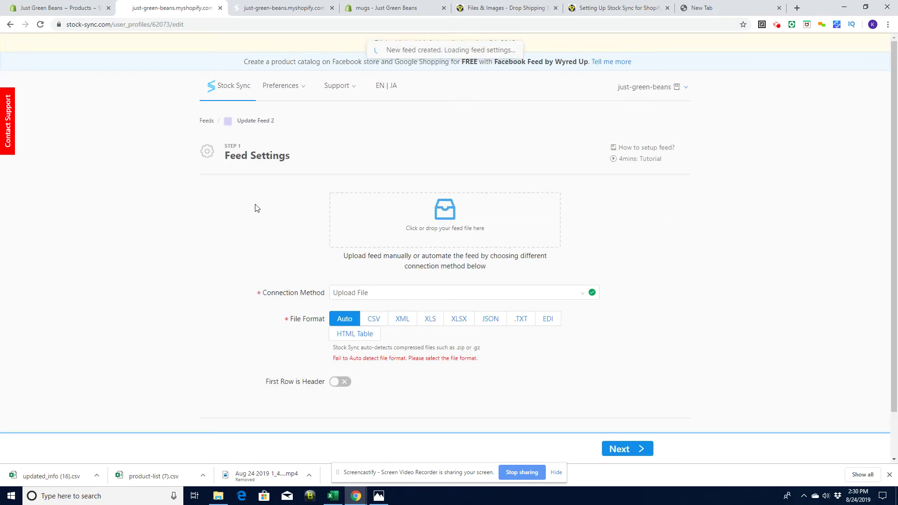
pyautogui.click(361, 292)
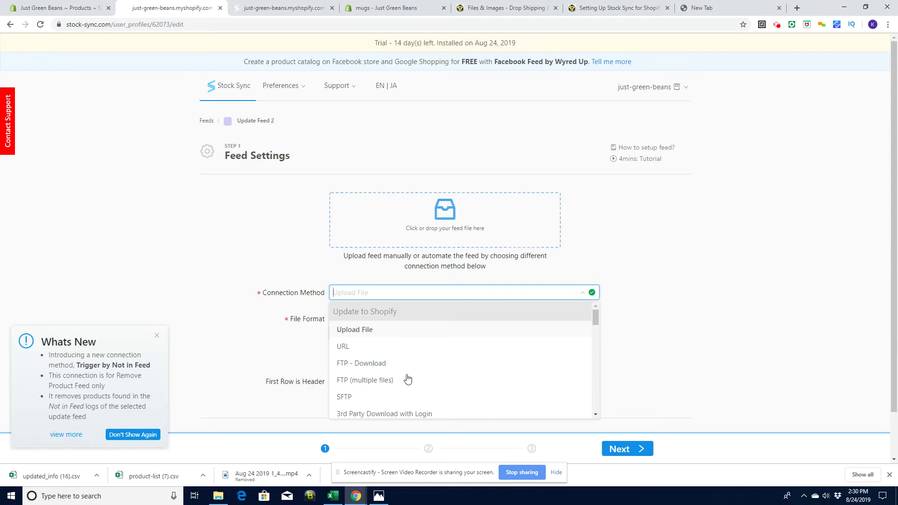
pyautogui.click(595, 317)
pyautogui.moveTo(595, 317); pyautogui.dragTo(595, 328)
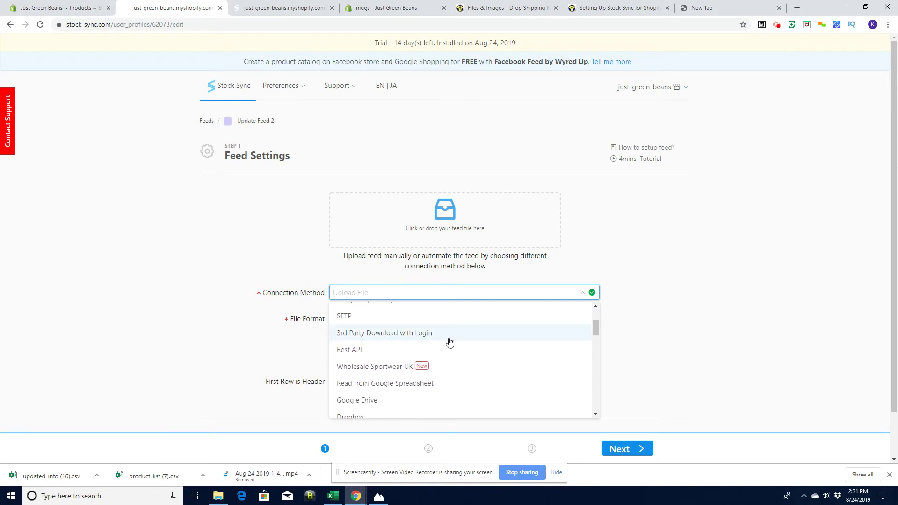
pyautogui.moveTo(597, 328); pyautogui.dragTo(598, 341)
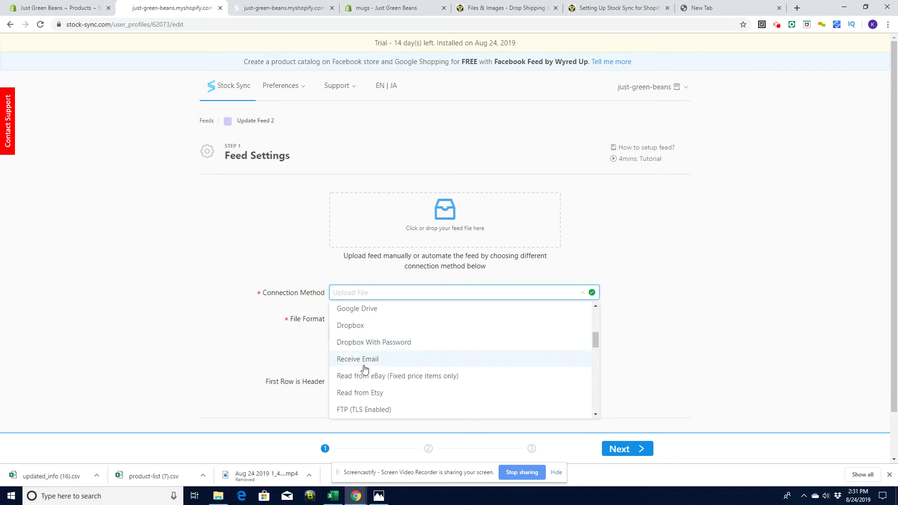
pyautogui.moveTo(597, 340); pyautogui.dragTo(593, 370)
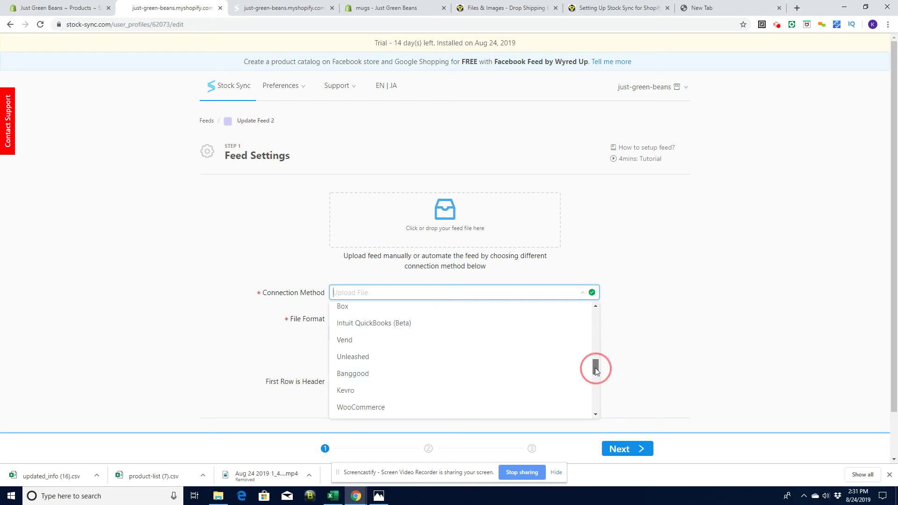
pyautogui.moveTo(596, 371); pyautogui.dragTo(641, 311)
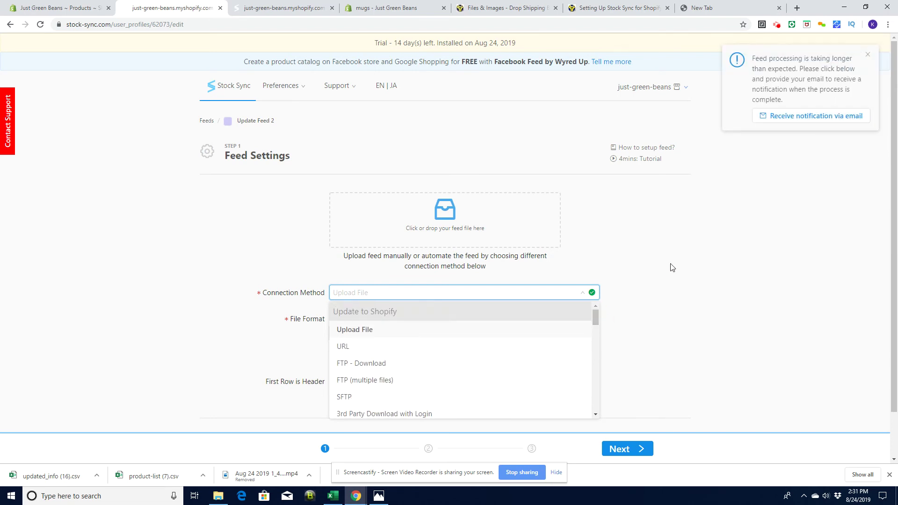